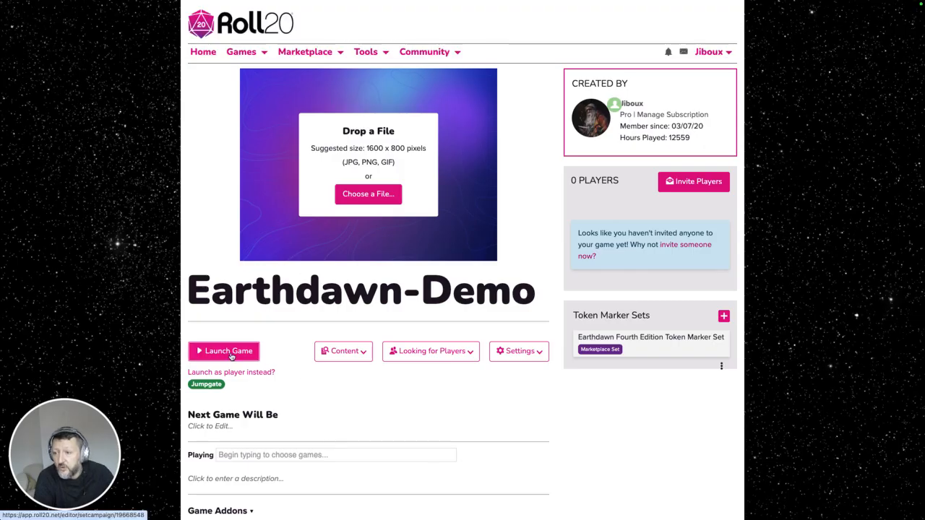
Launch the Earthdawn-Demo game and create a new character in the journal, saving it with its default details.
left_click(231, 354)
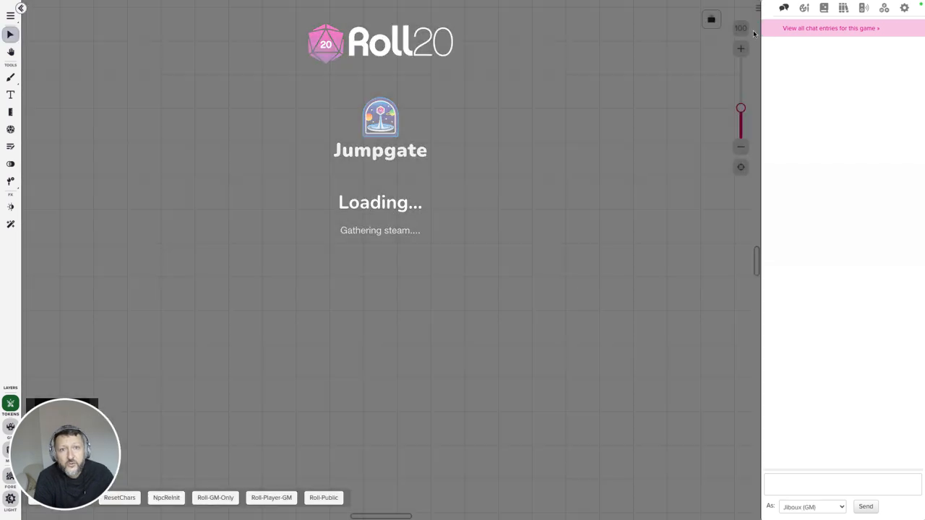
left_click(824, 9)
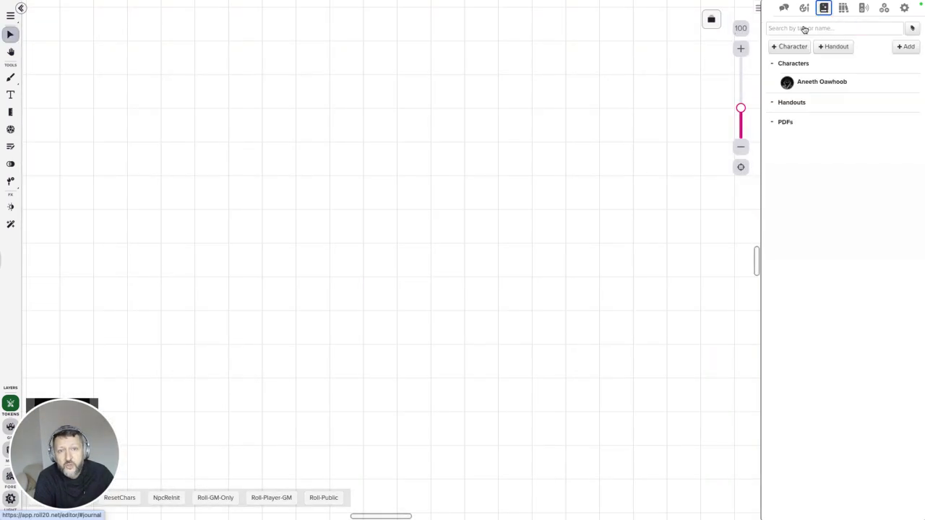
left_click(792, 47)
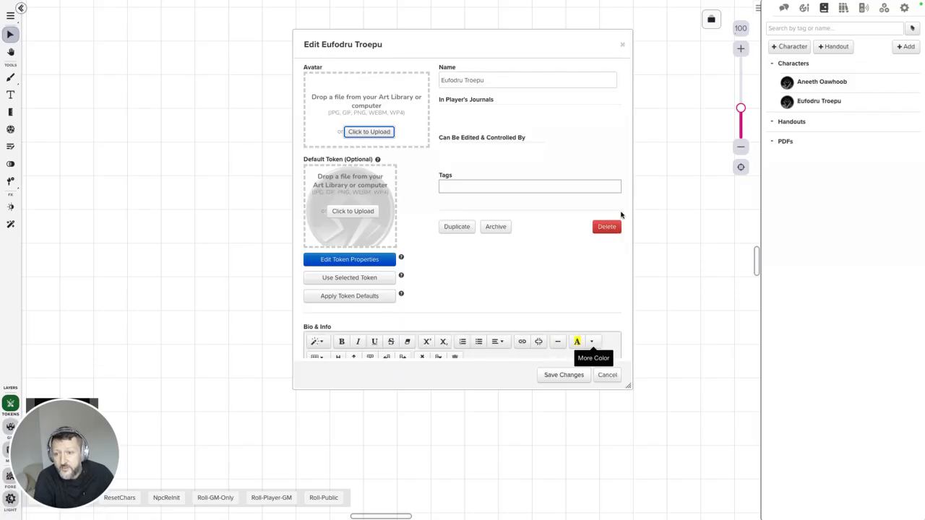
left_click(560, 375)
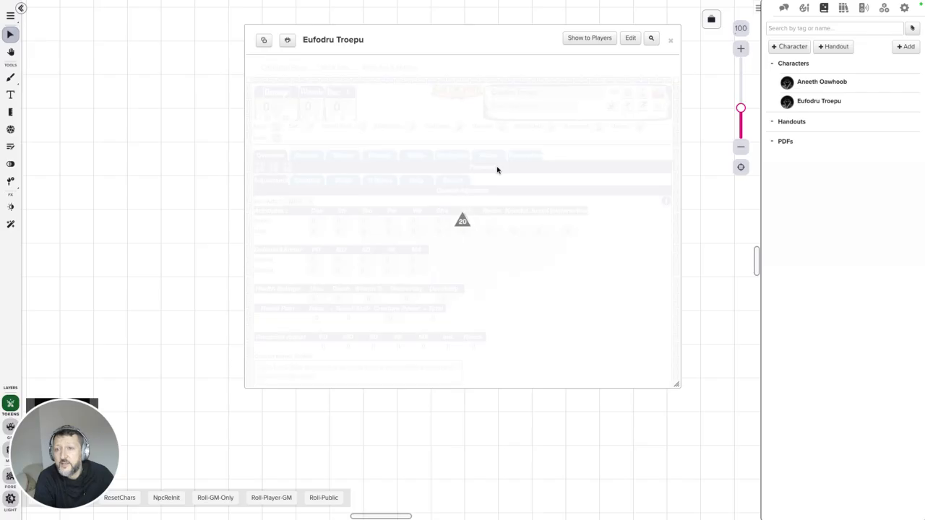
Enlarge the new character's sheet window and reconnect the sheet to the API.
left_click_drag(525, 36, 399, 21)
left_click_drag(557, 374, 695, 496)
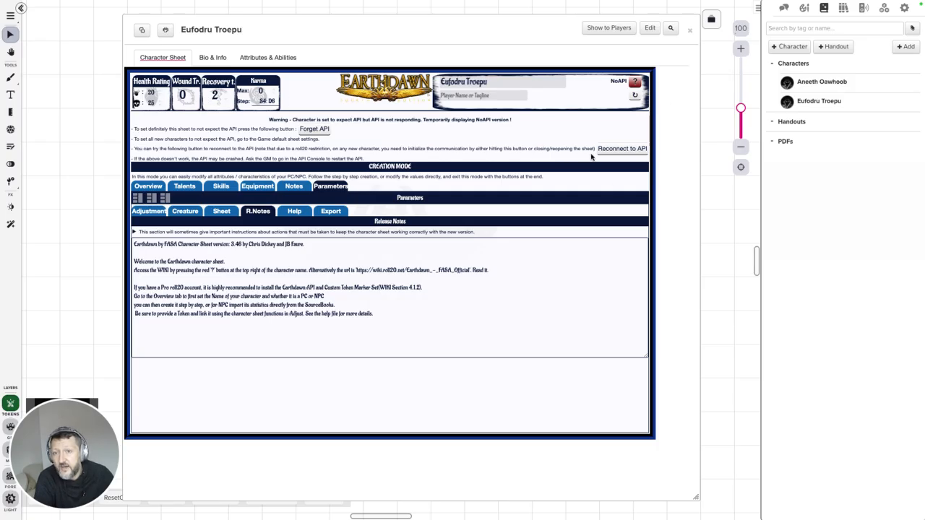
left_click(613, 149)
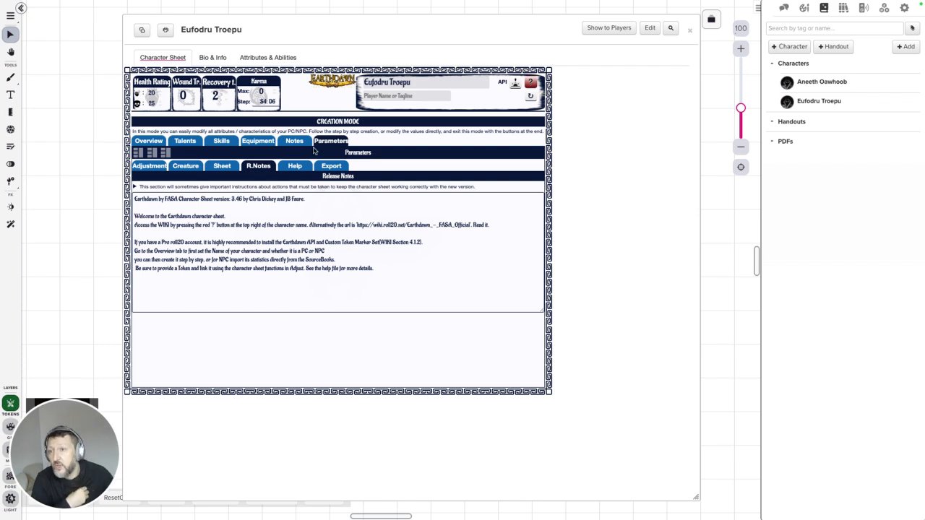
In the sheet's overview, rename the character "J'Role the honoranle Thief" and set its character type to PC.
left_click(150, 141)
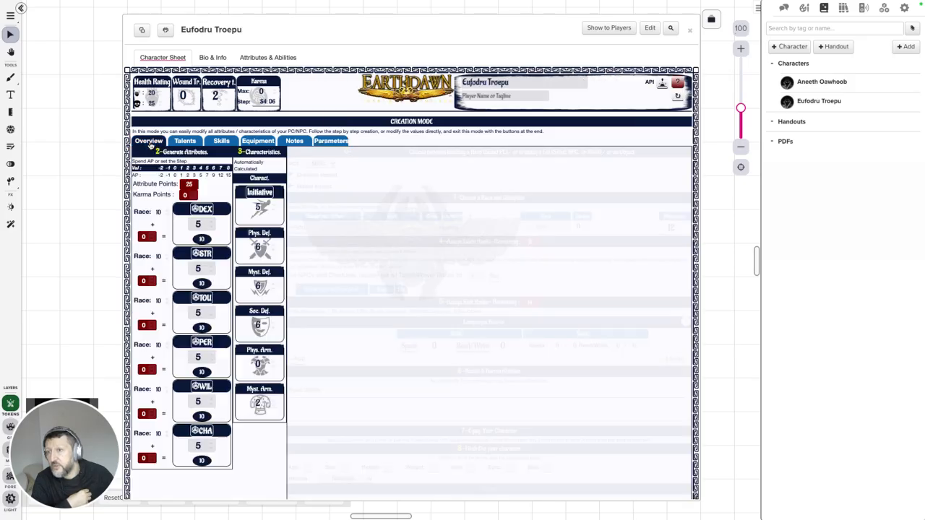
left_click(523, 83)
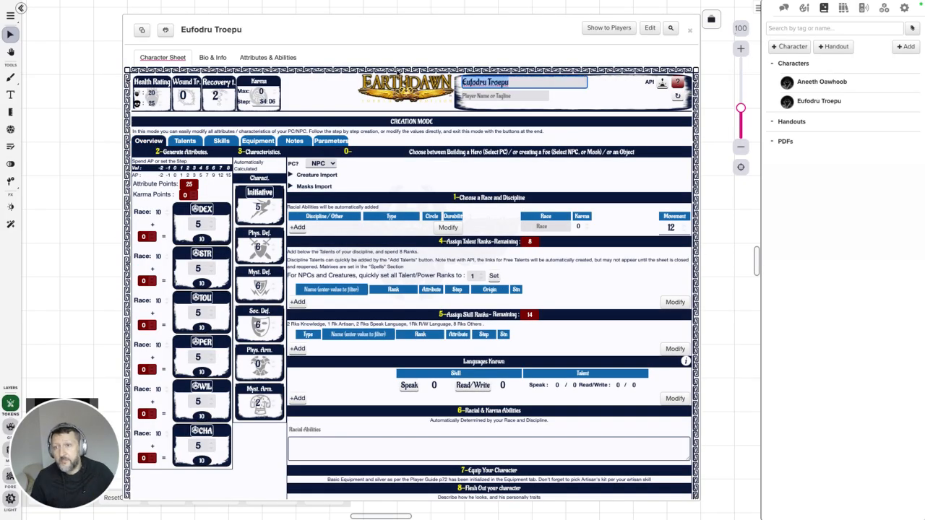
key("BackSpace")
type("Role the honora")
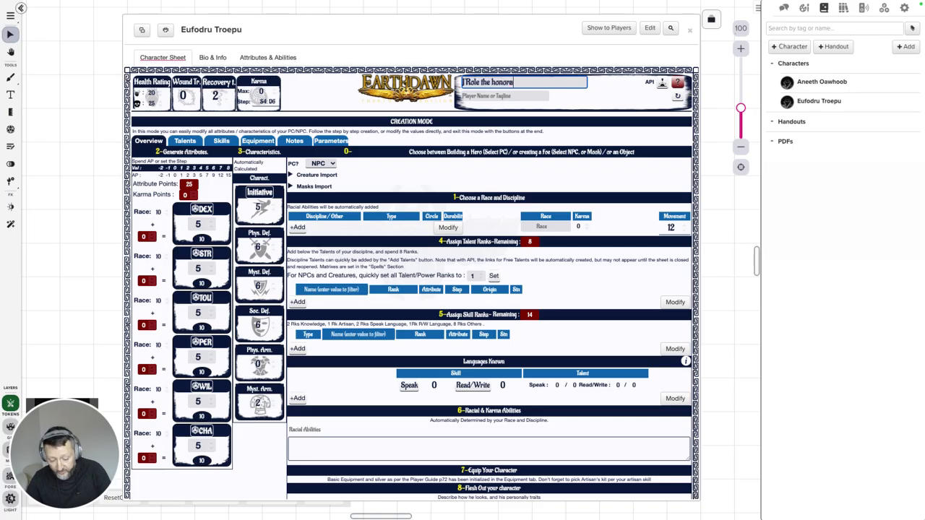
type("ble Thief")
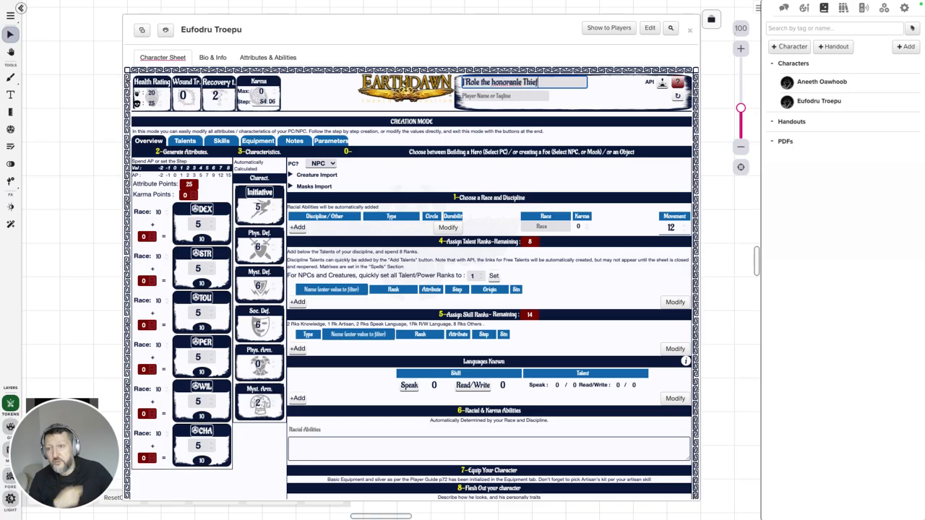
left_click(398, 137)
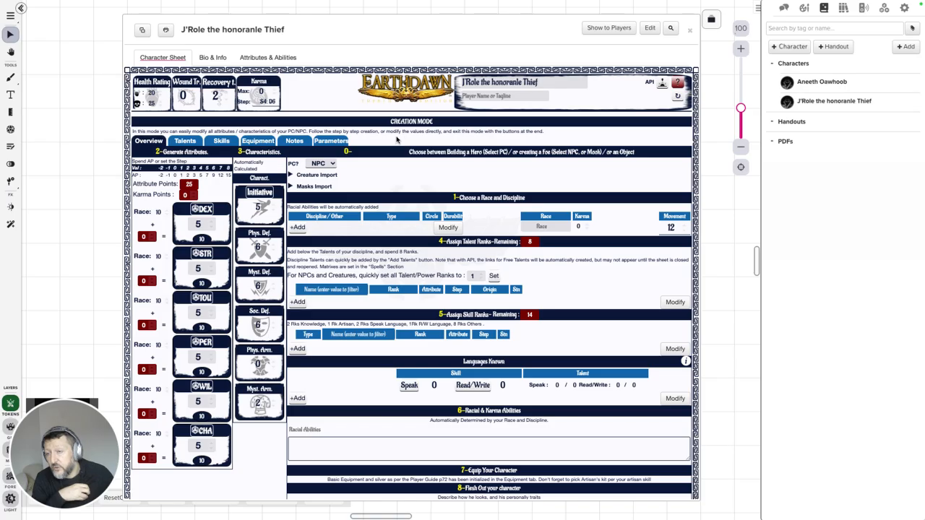
left_click(330, 164)
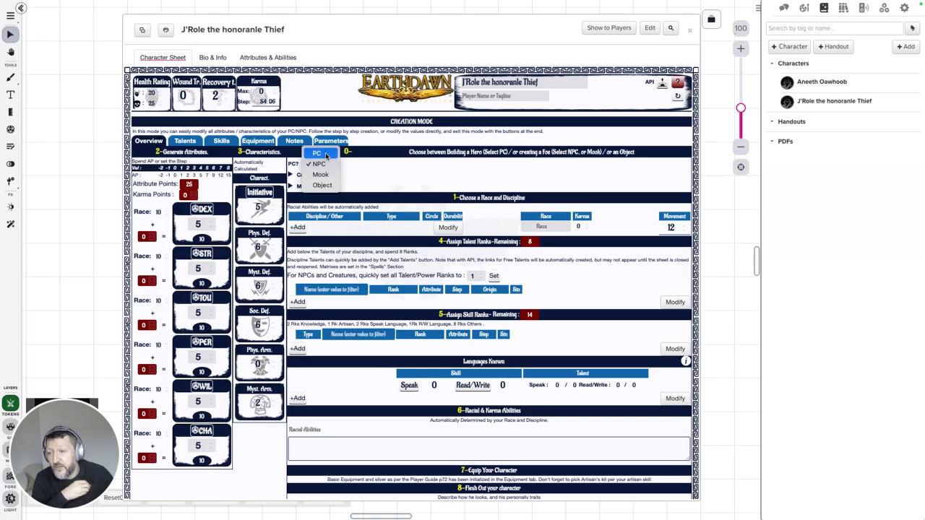
left_click(325, 154)
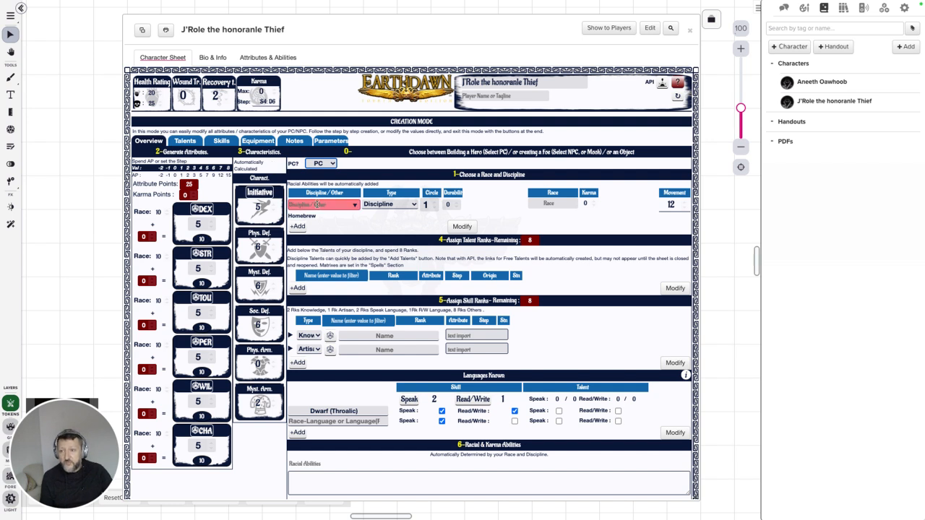
Browse the Disciplines in the compendium and set the character's discipline to Thief.
left_click(315, 205)
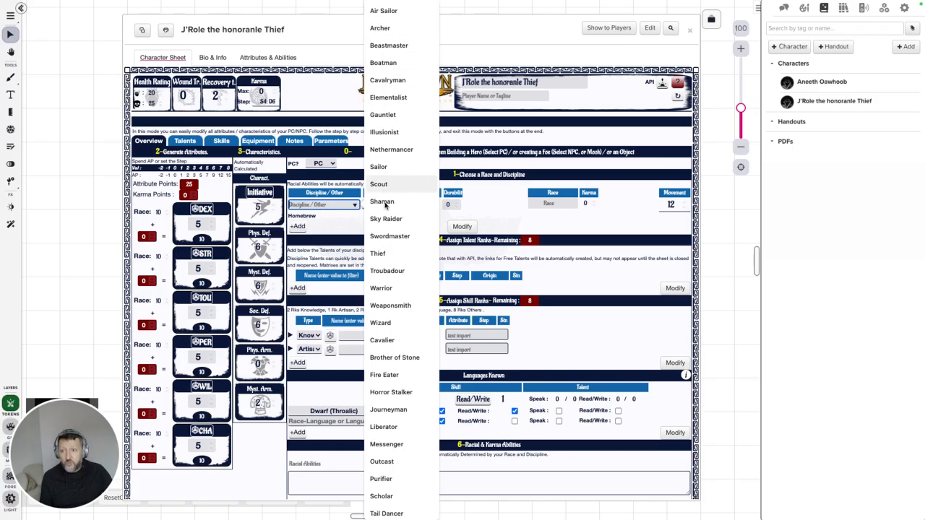
left_click(687, 136)
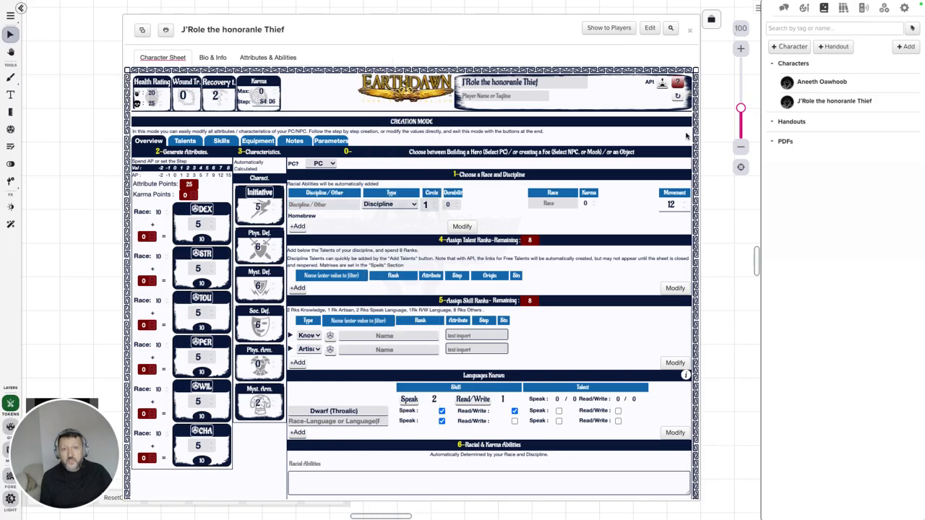
left_click(846, 8)
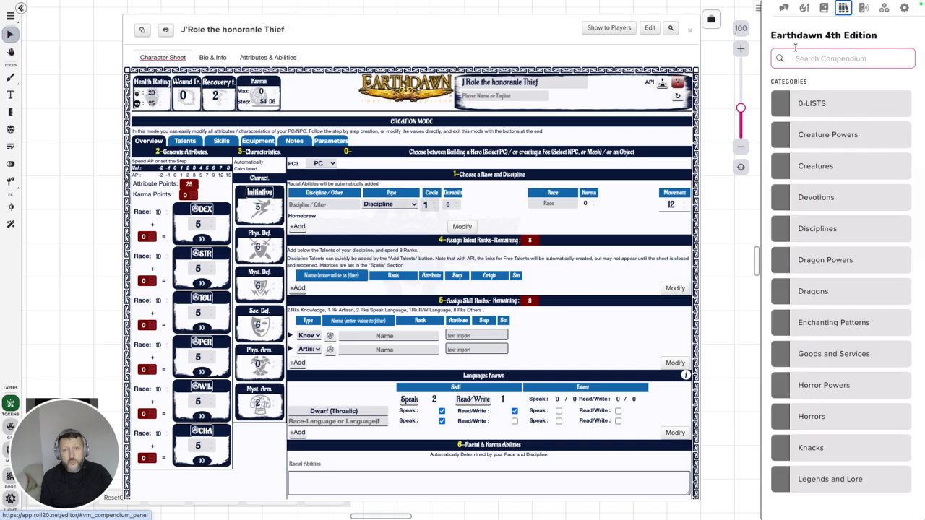
left_click(810, 230)
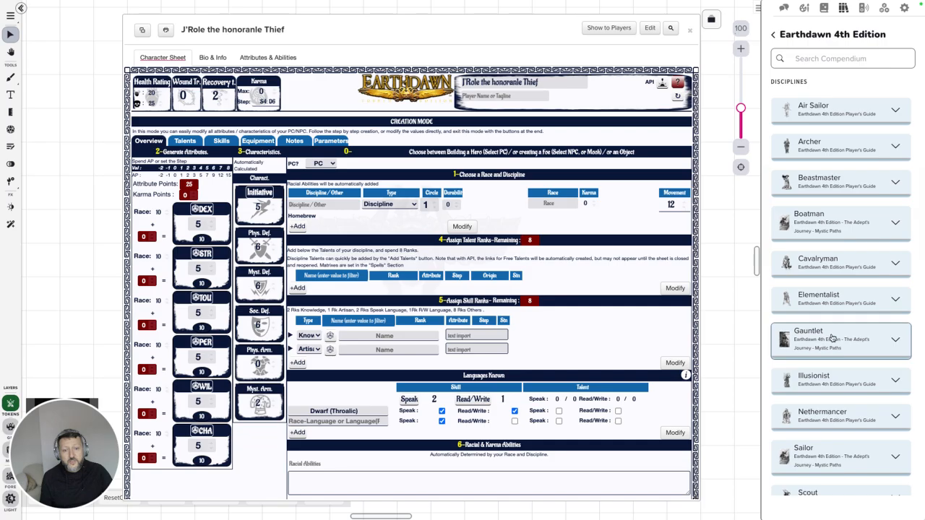
scroll(829, 296, "down", 1)
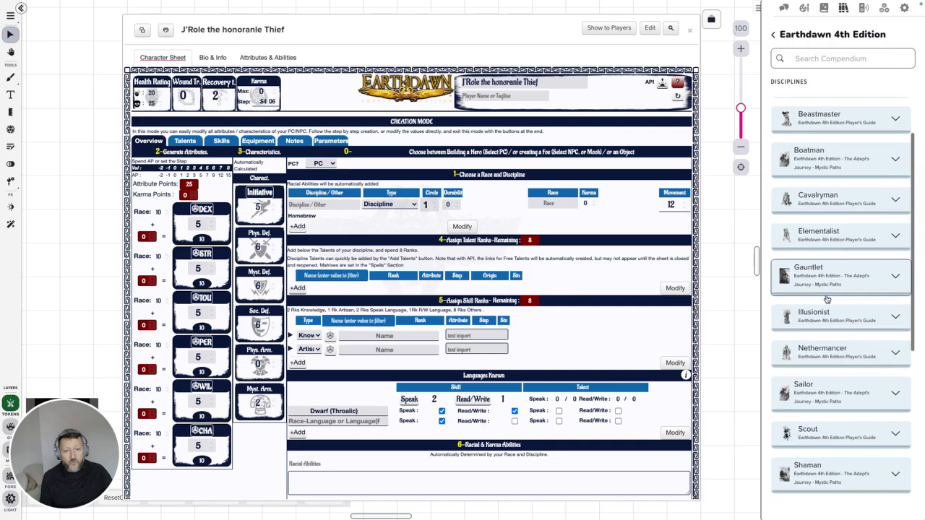
left_click_drag(829, 298, 316, 205)
left_click(316, 205)
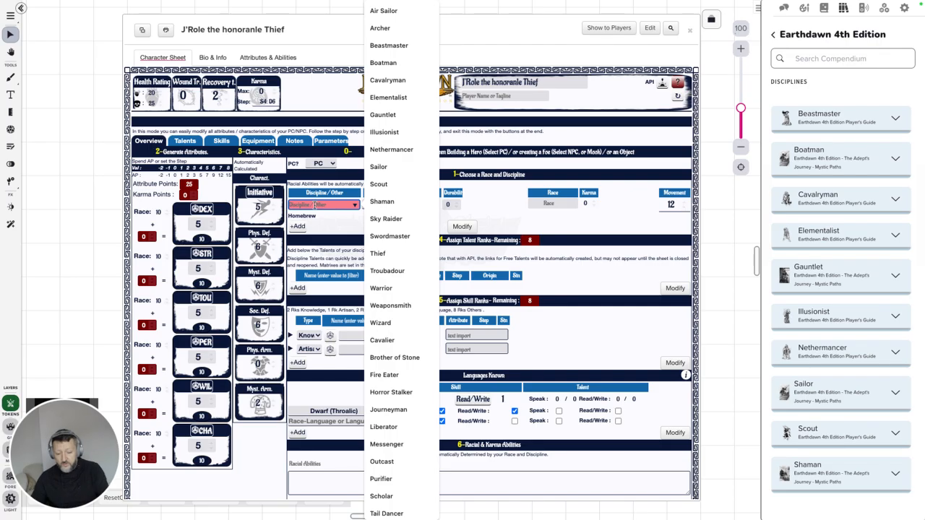
left_click(388, 254)
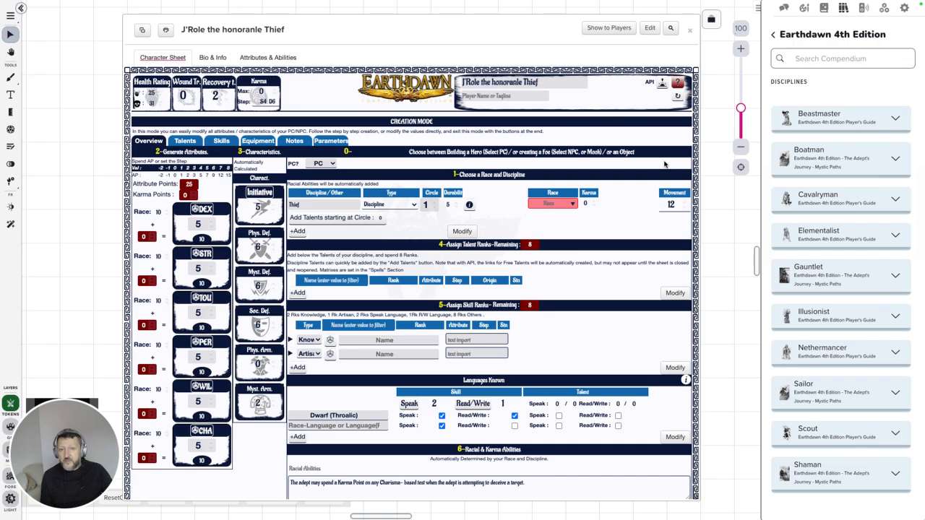
Find Human among the compendium's Races and apply it to the character sheet as the race.
left_click(777, 34)
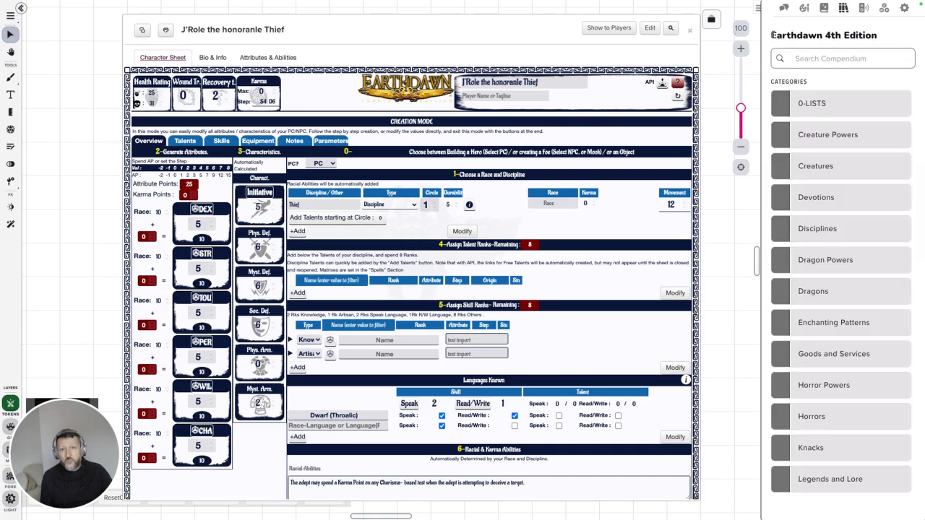
scroll(826, 225, "down", 3)
scroll(825, 222, "down", 3)
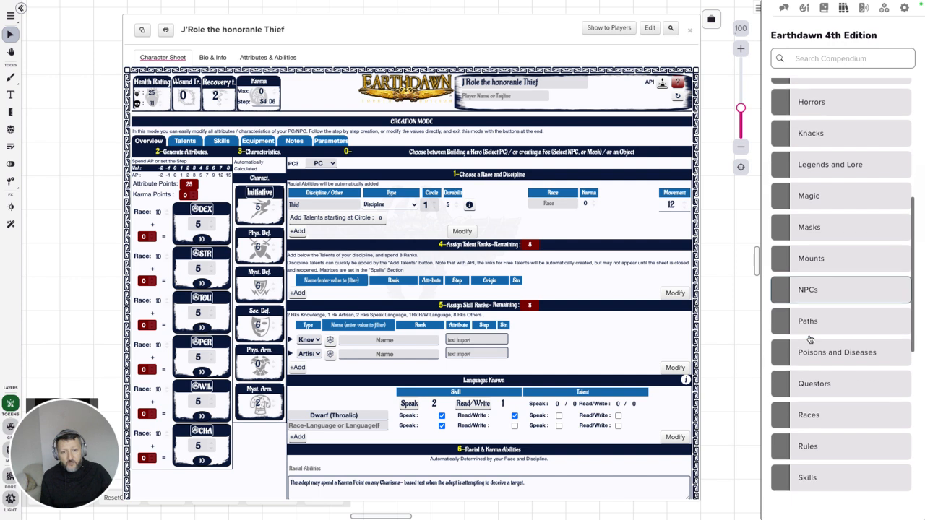
left_click(810, 409)
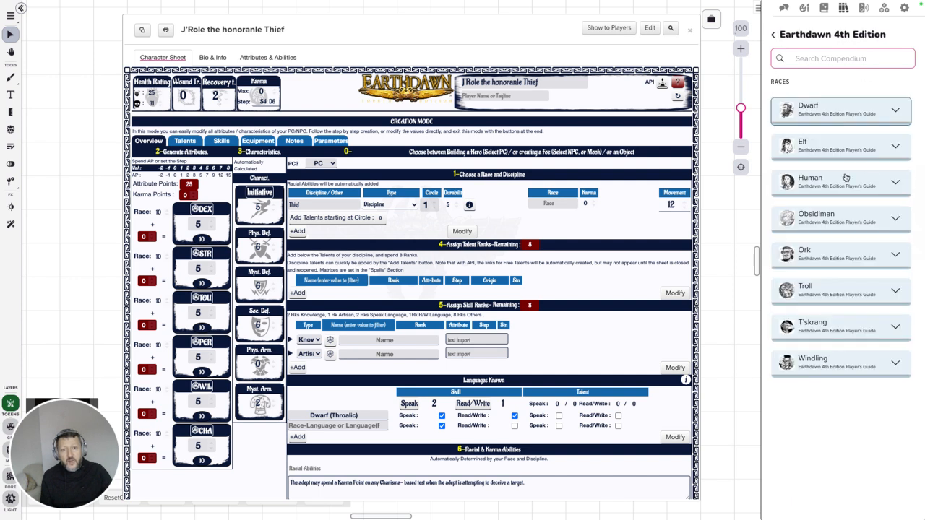
left_click_drag(853, 182, 510, 132)
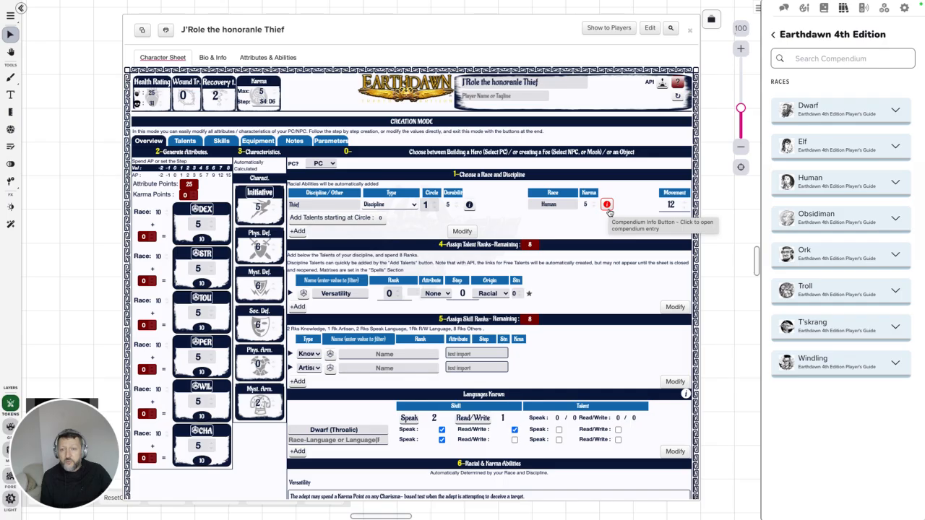
Read the Human race's compendium entry, including its attributes and Versatility ability, and close it.
left_click(607, 205)
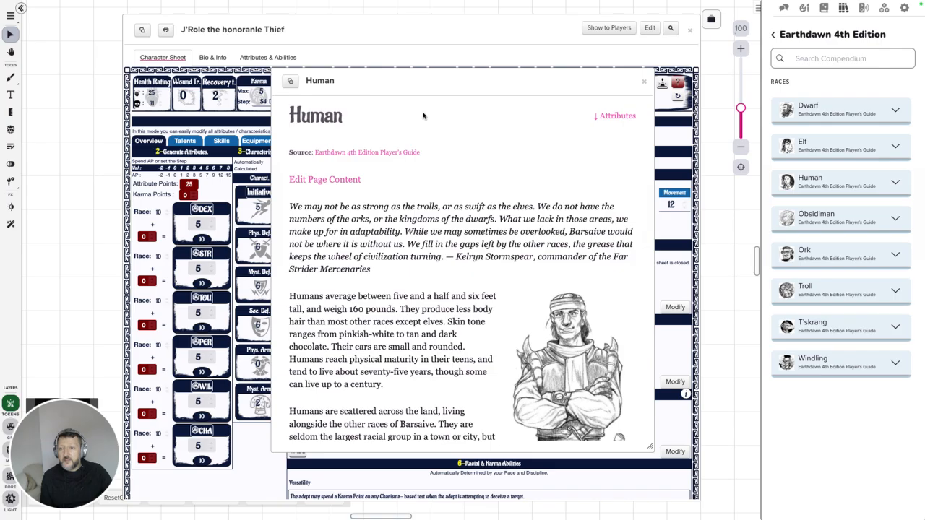
scroll(405, 166, "down", 10)
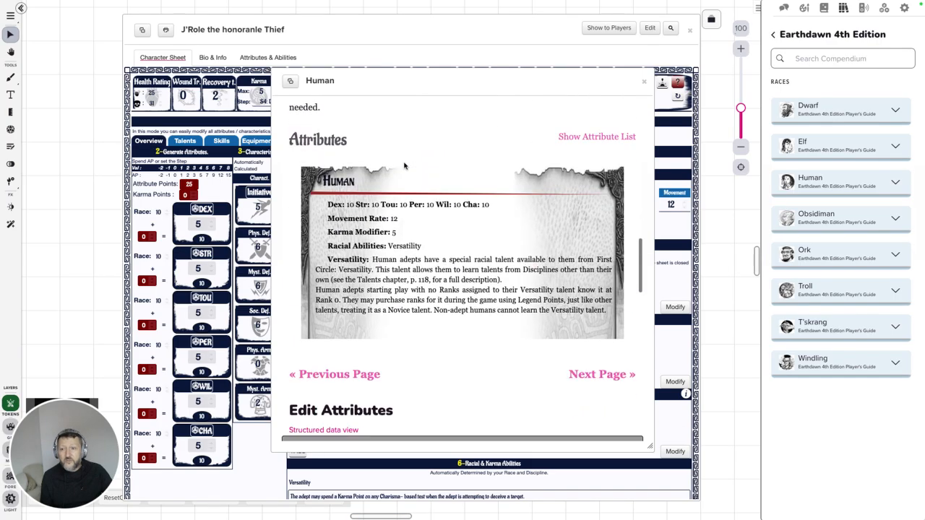
scroll(404, 167, "down", 1)
scroll(444, 128, "up", 3)
scroll(424, 185, "down", 1)
scroll(425, 185, "down", 1)
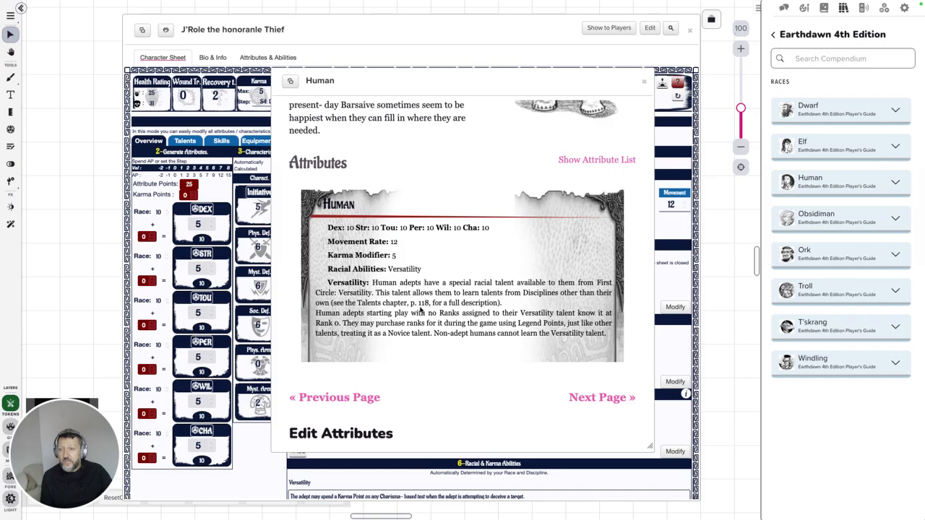
left_click(644, 82)
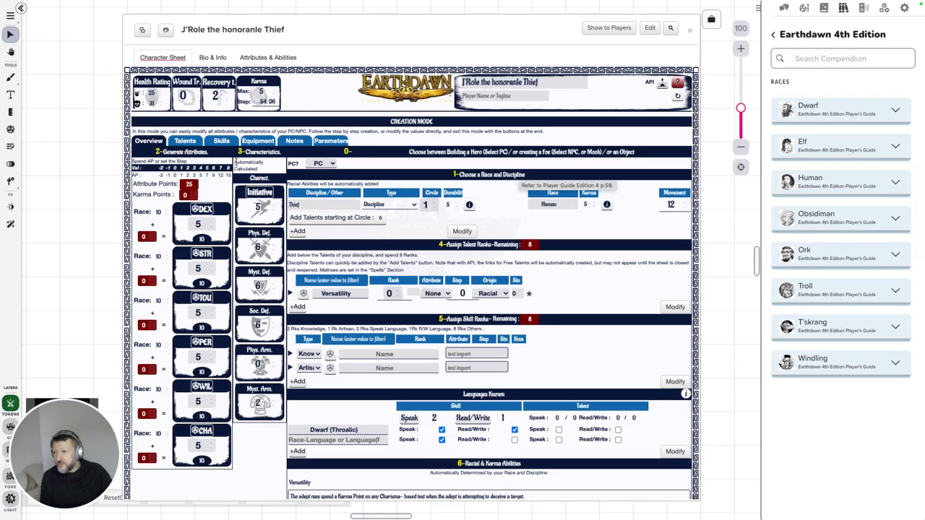
Add one attribute point each to DEX and STR, and raise the DEX step to 7.
left_click(152, 235)
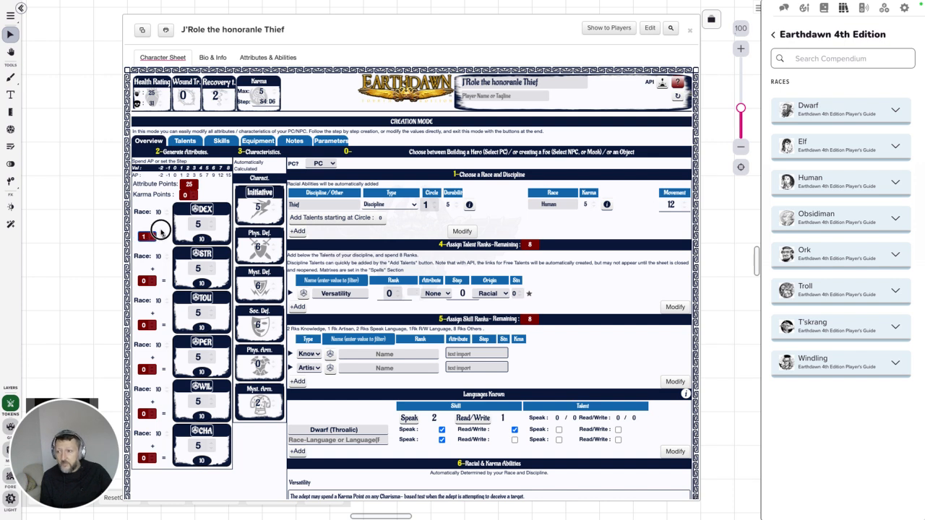
left_click(150, 280)
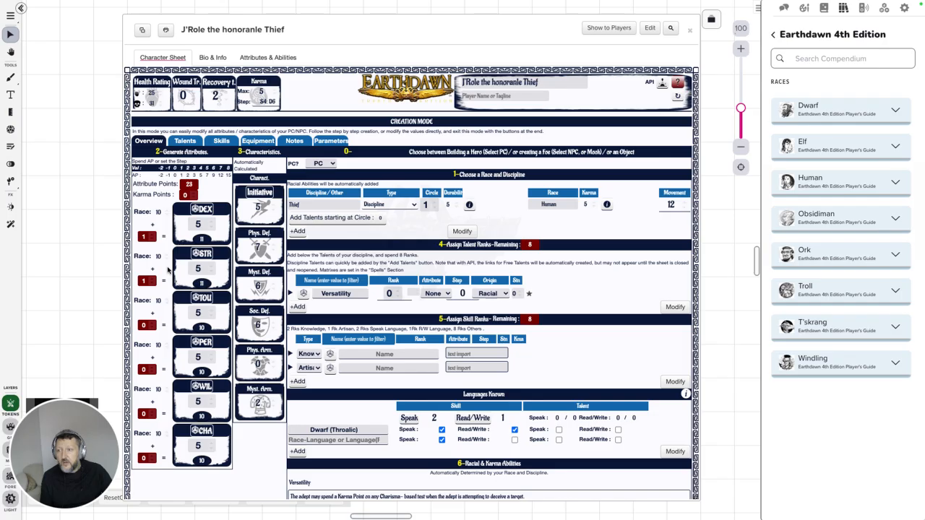
left_click(212, 222)
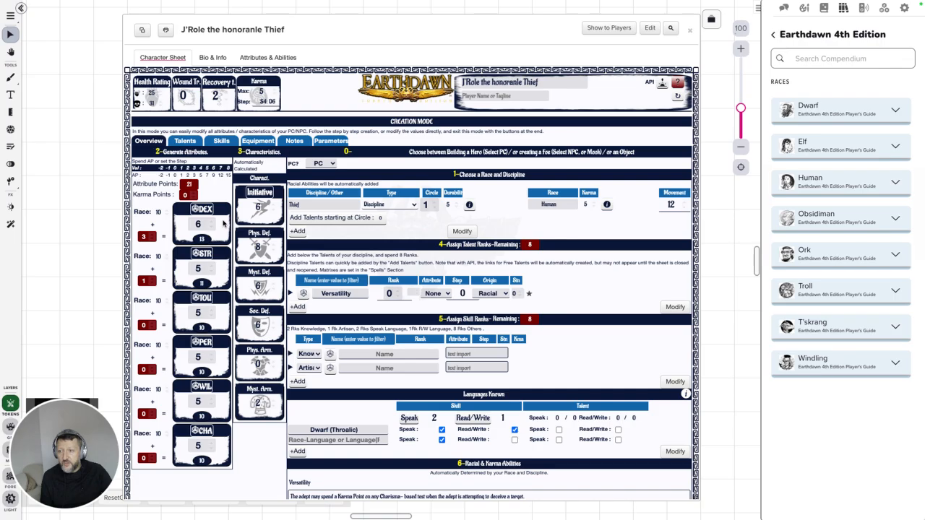
left_click(213, 222)
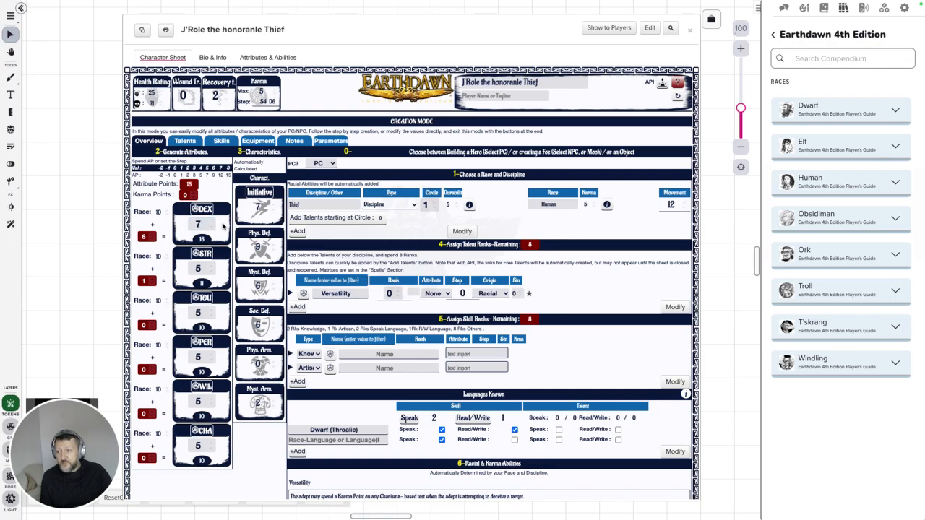
Raise the PER step to 7 and the WIL and CHA steps to 6.
left_click(212, 354)
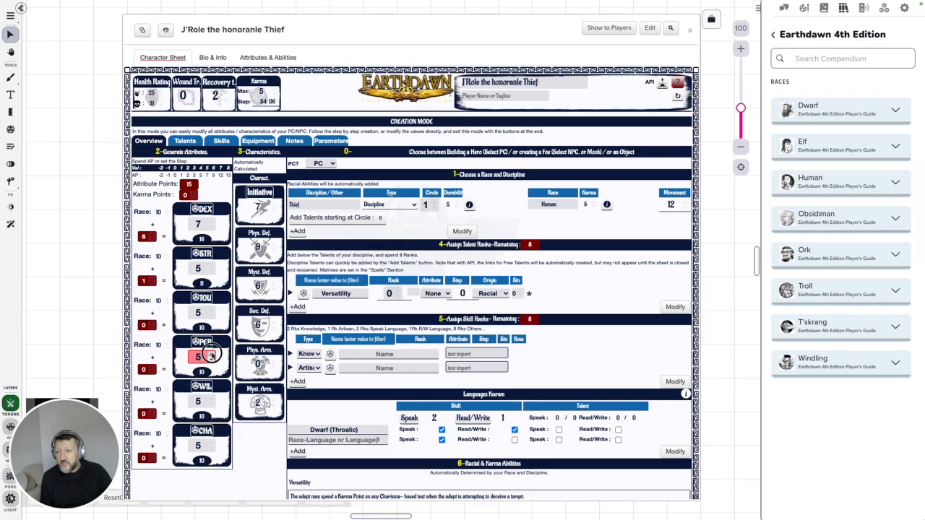
left_click(212, 354)
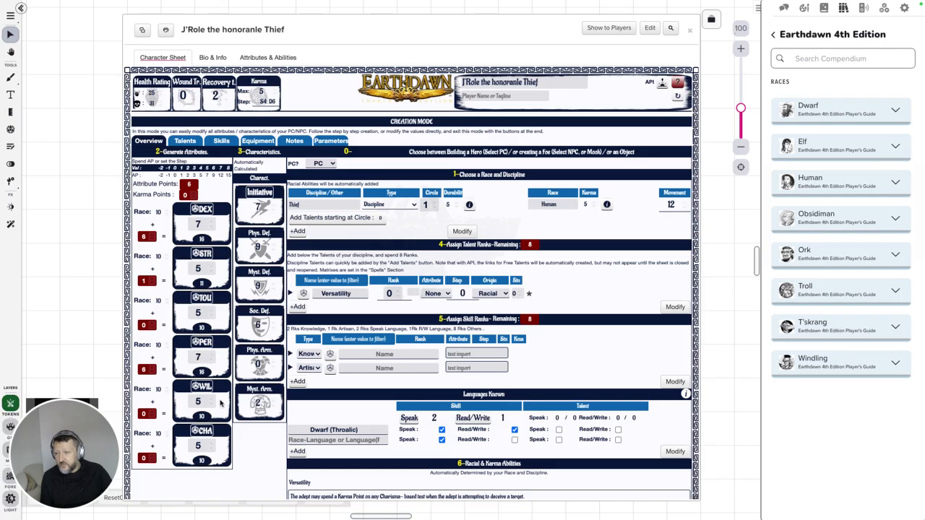
left_click(211, 401)
left_click(209, 445)
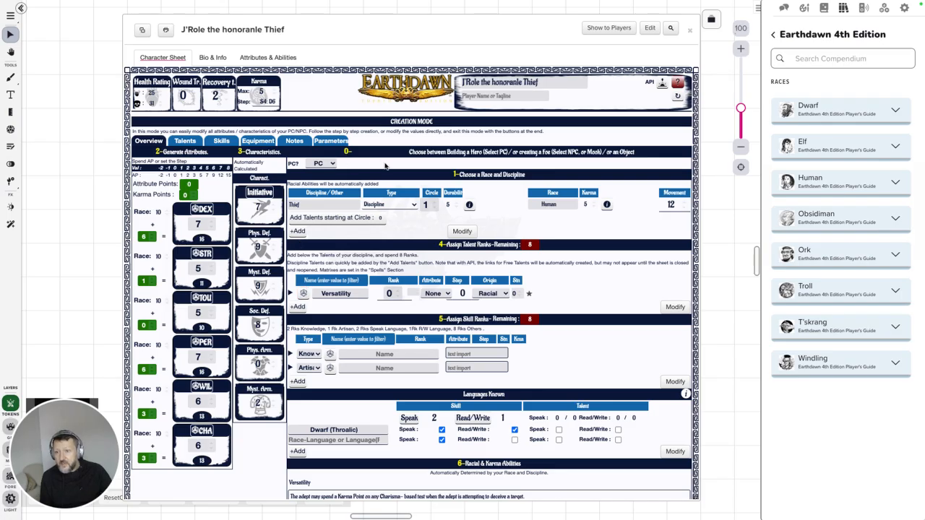
Add the Thief's first-circle discipline talents to the sheet and create Melee Weapons as the novice talent option.
left_click(351, 226)
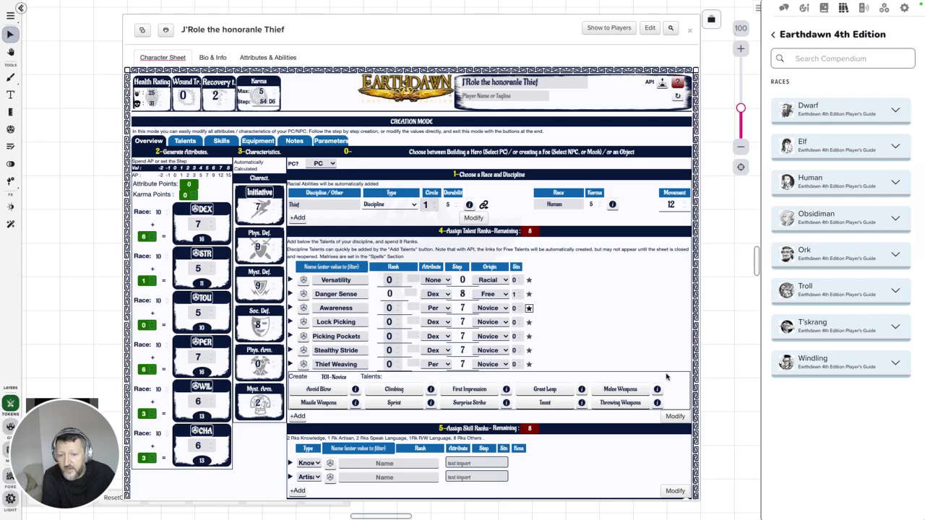
left_click(614, 391)
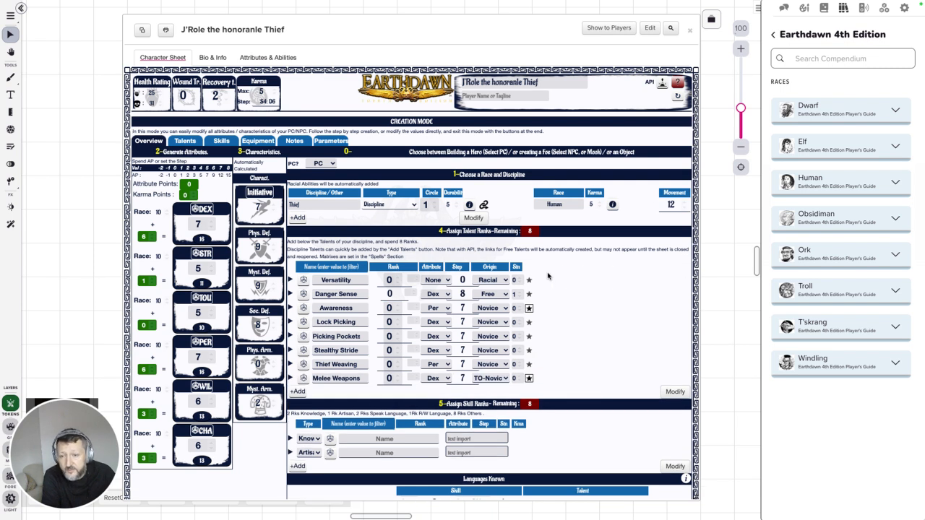
left_click(529, 309)
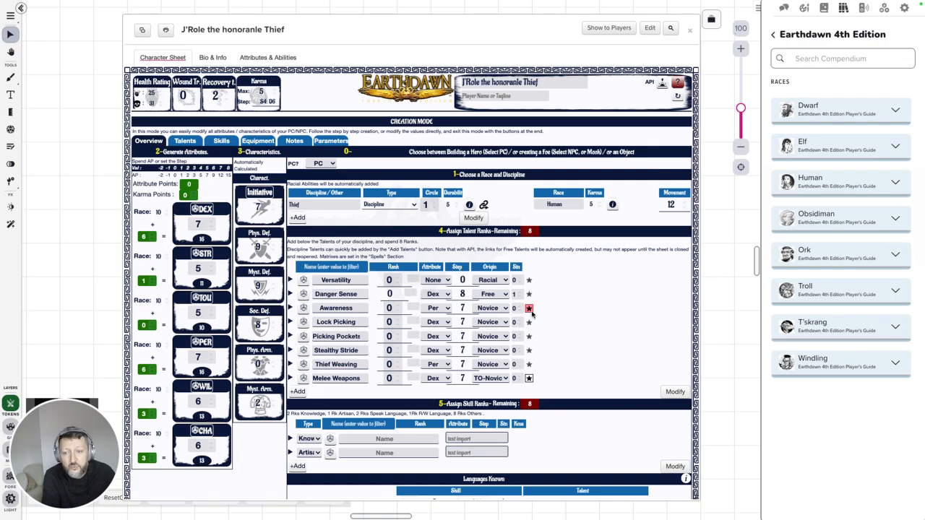
left_click(529, 378)
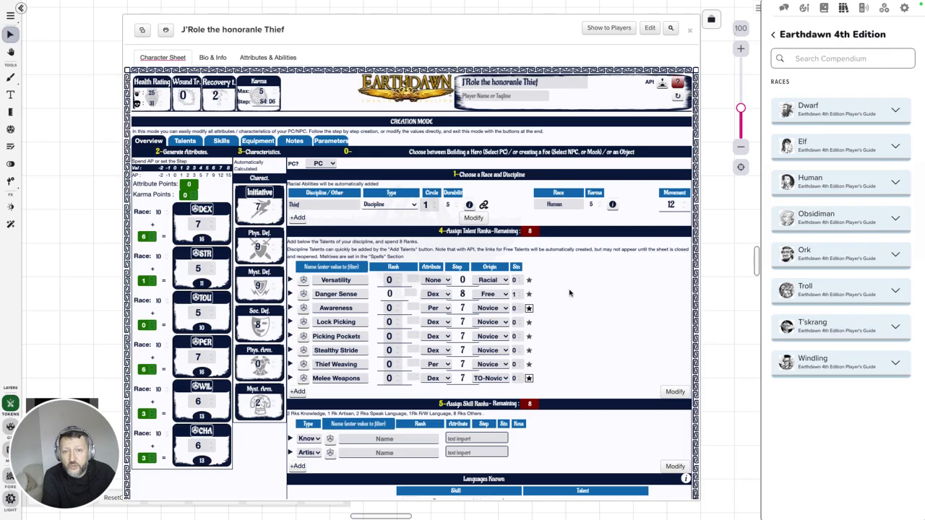
Assign the talent ranks: 3 to Melee Weapons, 3 to Awareness and 2 to Stealthy Stride.
left_click_drag(509, 28, 448, 22)
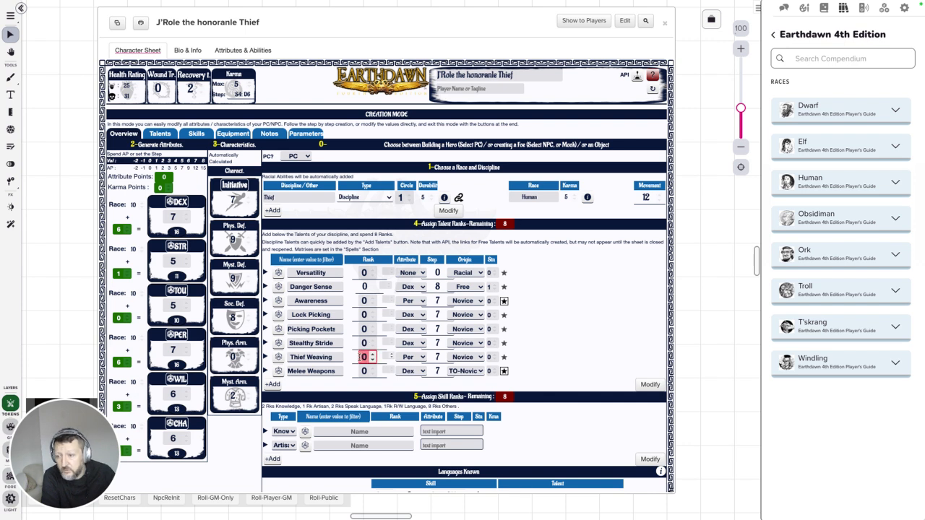
left_click(373, 368)
left_click(374, 368)
left_click(373, 368)
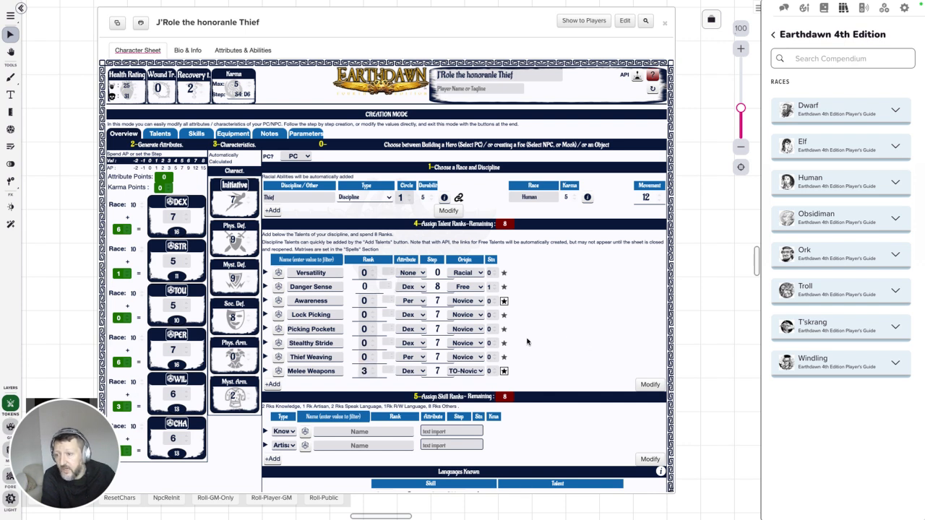
left_click(375, 298)
left_click(374, 299)
left_click(374, 298)
left_click(576, 326)
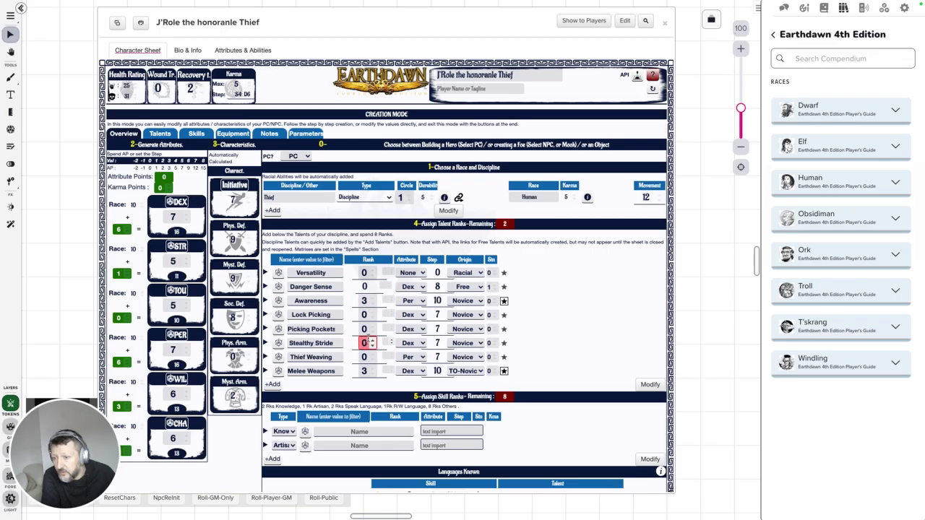
left_click(372, 341)
left_click(373, 340)
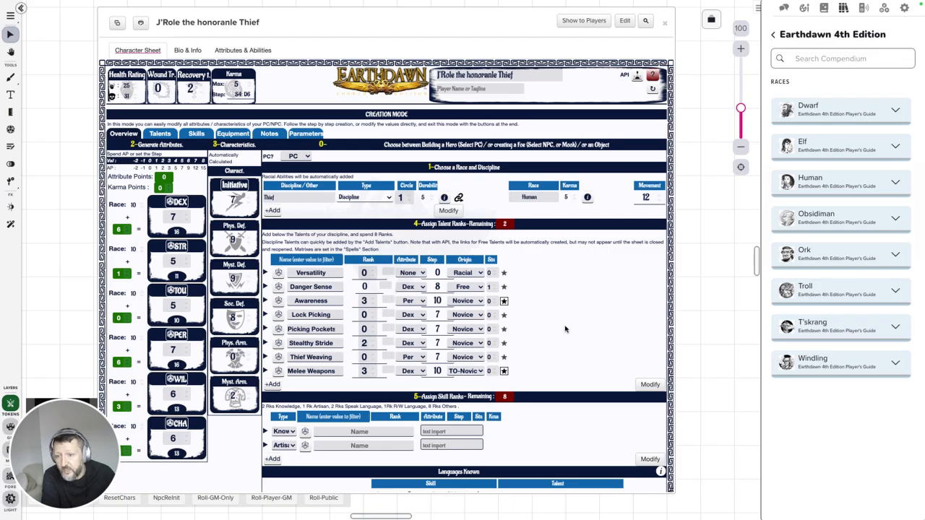
Set the second known language to Ork-Or'zet and enable Read/Write as a skill for it.
scroll(549, 274, "down", 3)
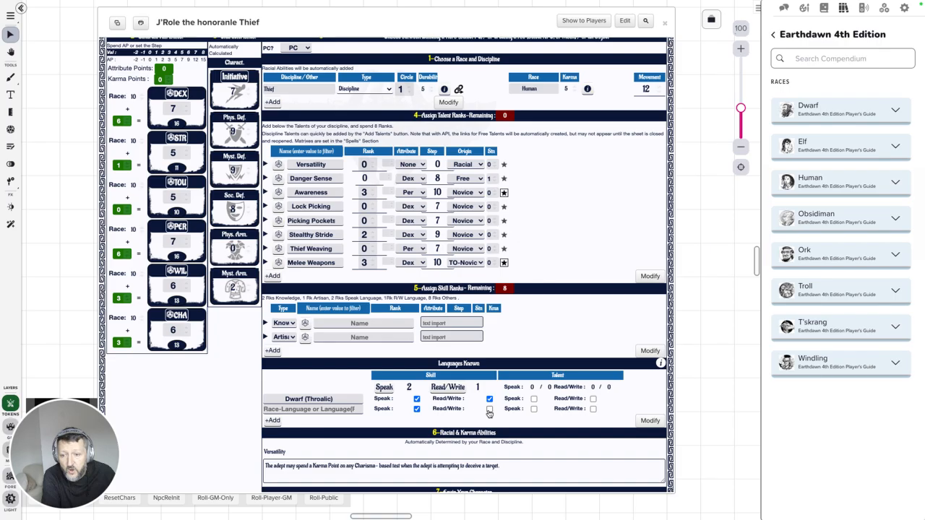
left_click(355, 407)
type("o")
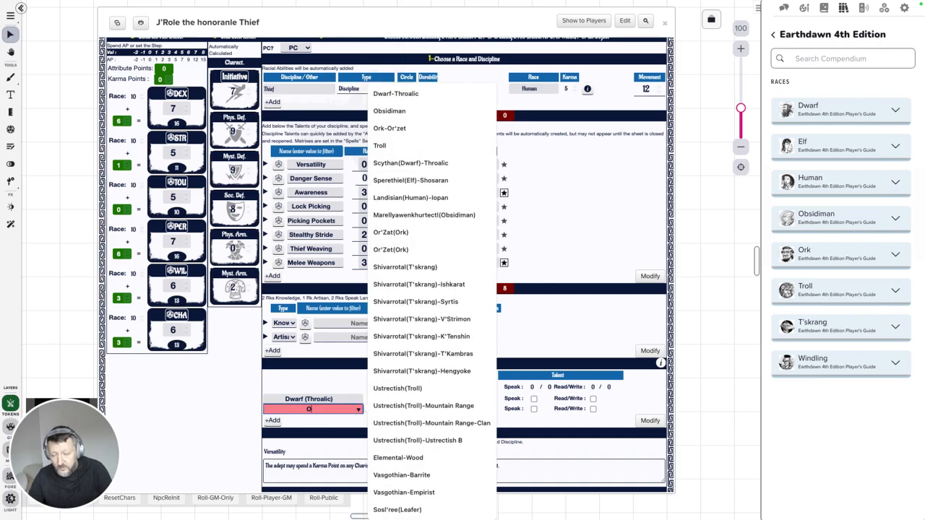
type("r")
left_click(343, 432)
left_click(405, 417)
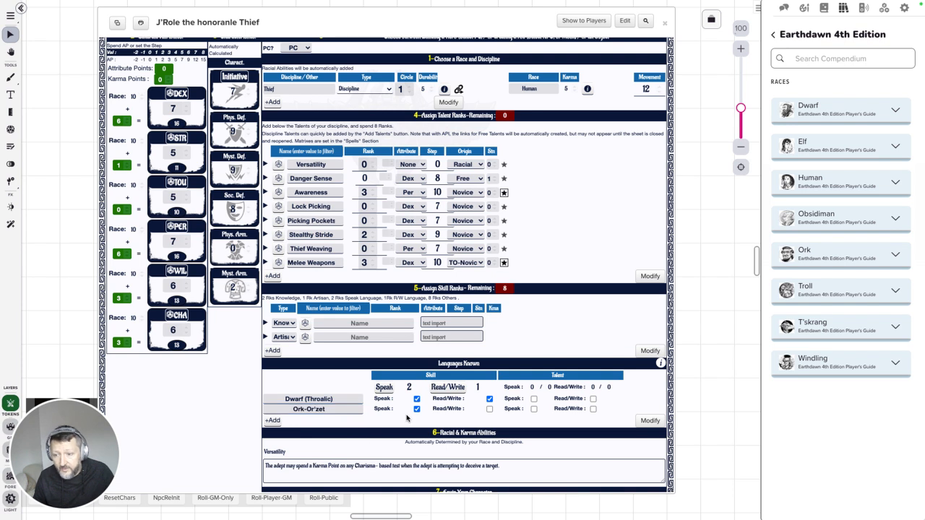
left_click(489, 409)
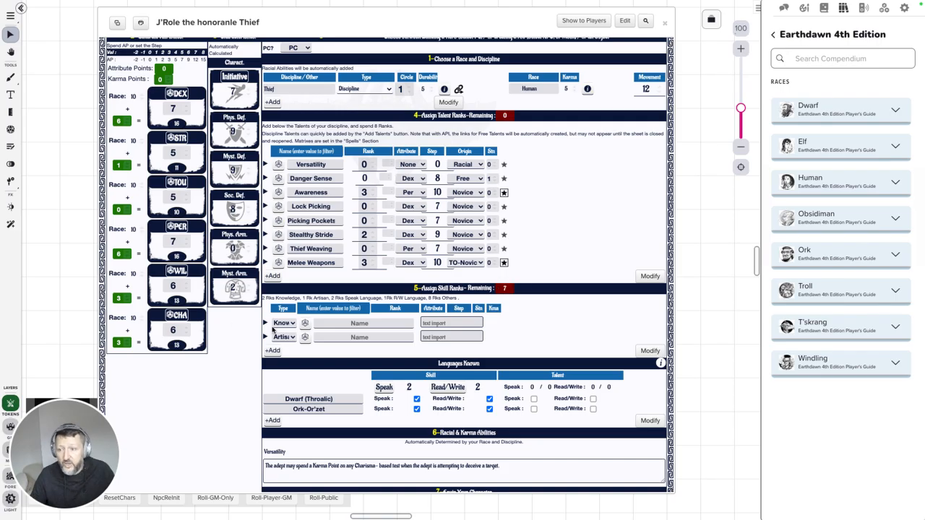
Choose Wild Animals as the knowledge skill and Sculpting as the artisan skill.
left_click(373, 323)
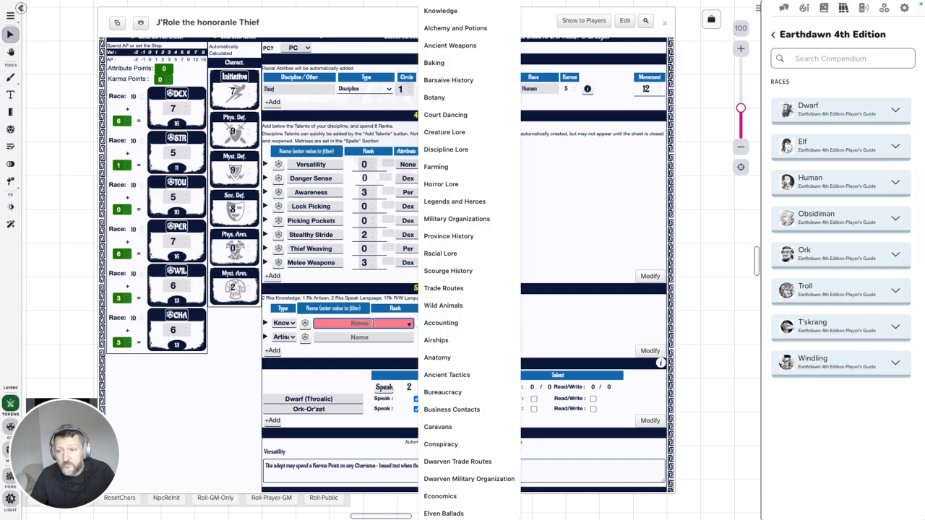
left_click(453, 307)
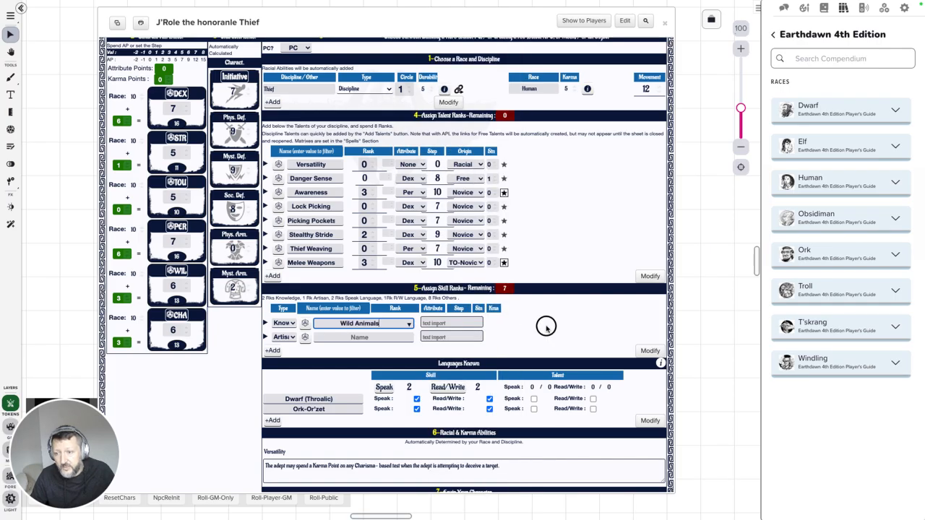
left_click(369, 337)
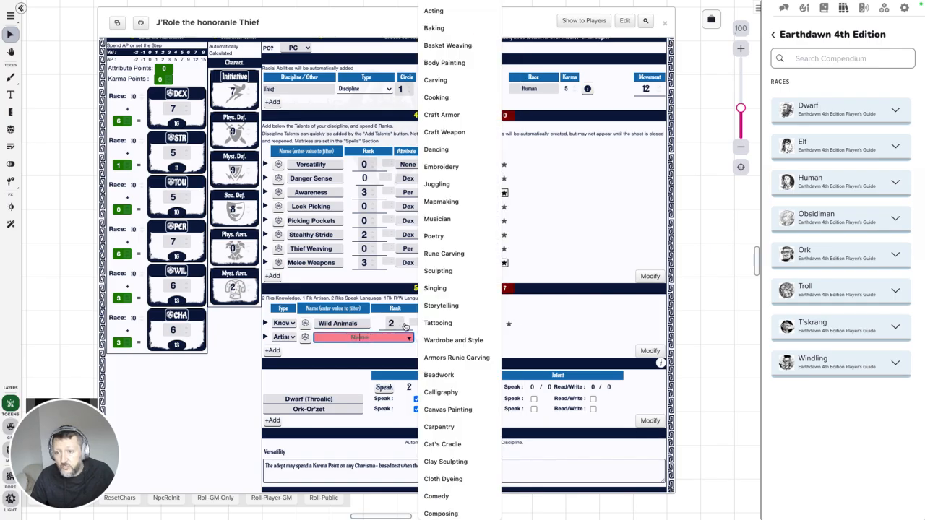
left_click(459, 274)
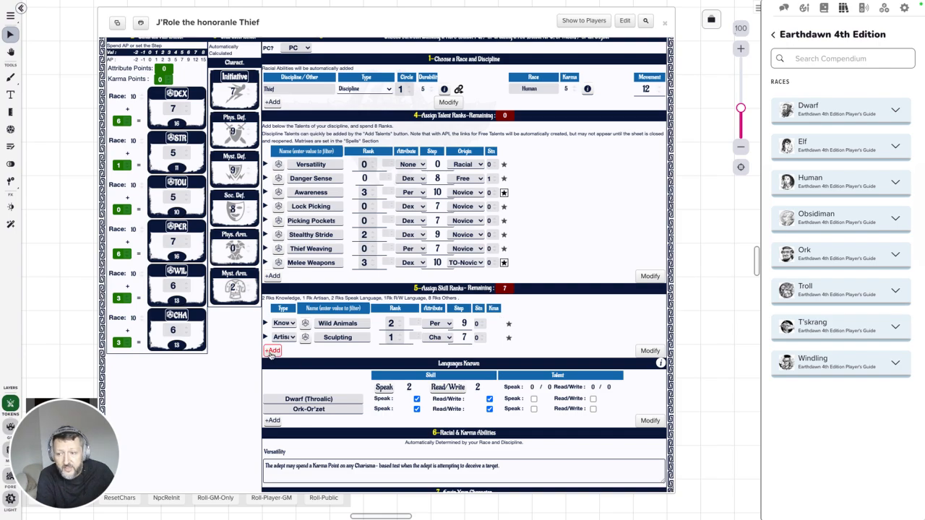
Add Conversation as a general skill and set its rank to 3.
left_click(271, 350)
left_click(359, 352)
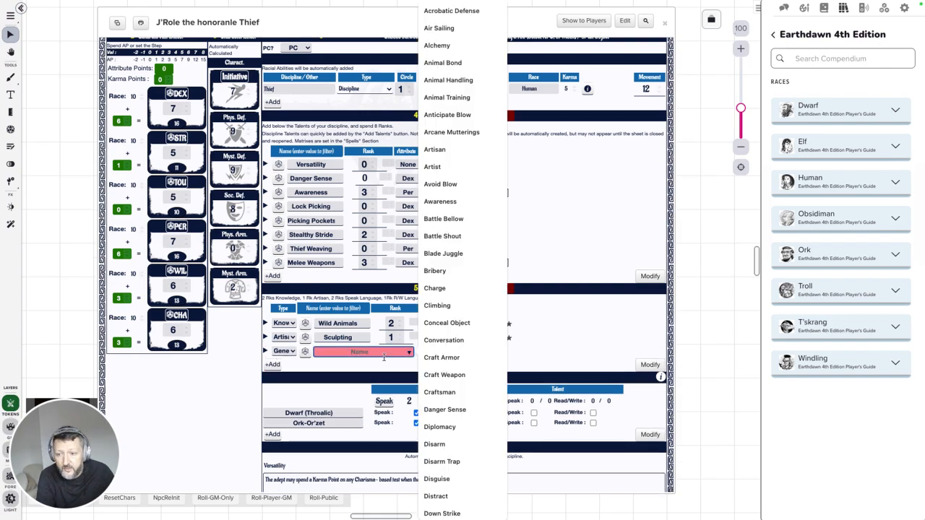
left_click(444, 340)
left_click(398, 350)
left_click(398, 350)
left_click(399, 349)
left_click(570, 342)
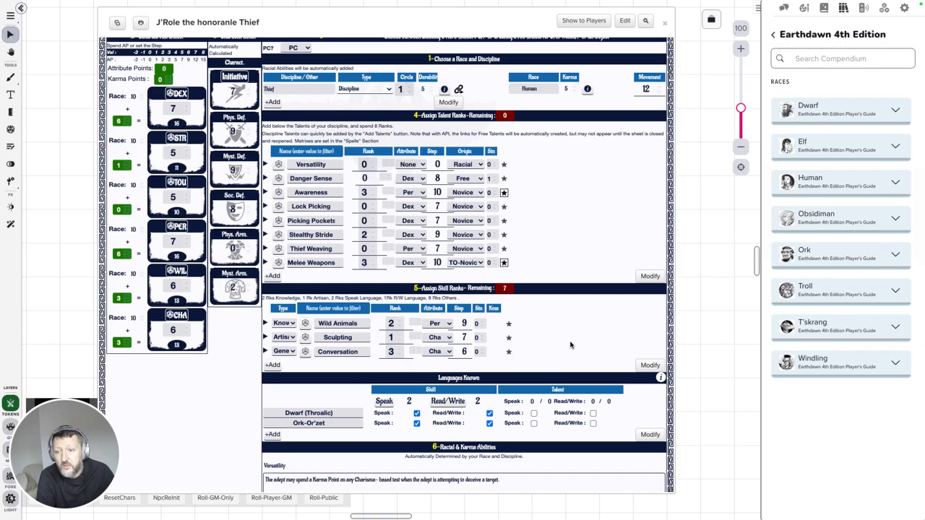
Add Climbing as another general skill and set its rank to 3.
left_click(273, 364)
left_click(354, 365)
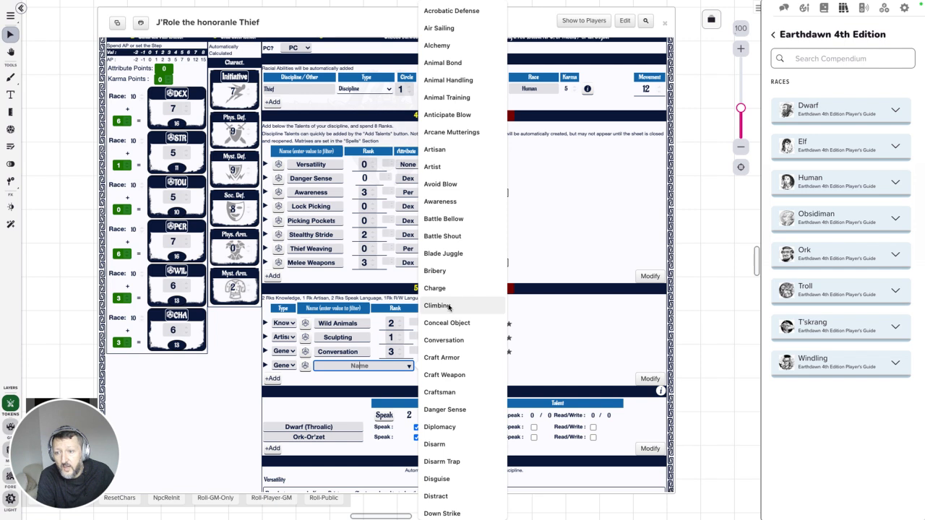
left_click(438, 305)
left_click(391, 365)
type("3")
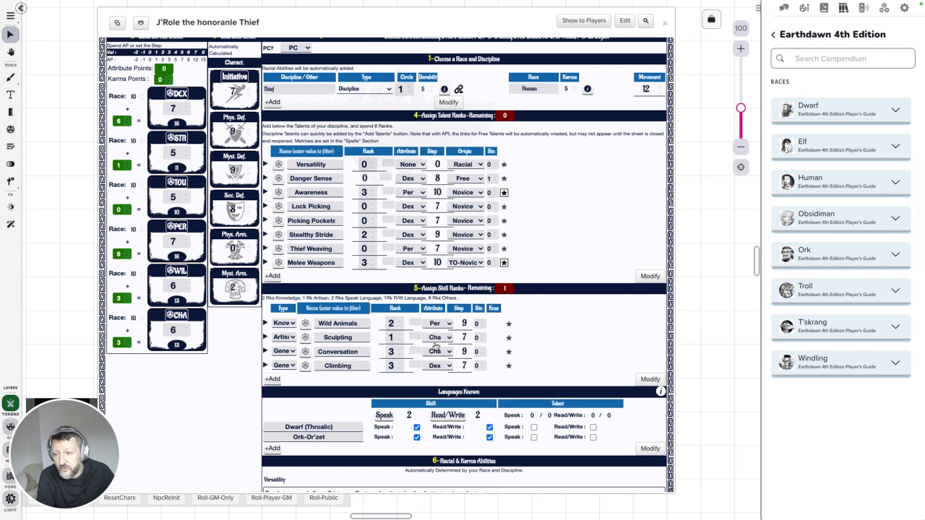
Set the Sculpting skill's rank to 2.
left_click(391, 337)
type("2")
left_click(574, 343)
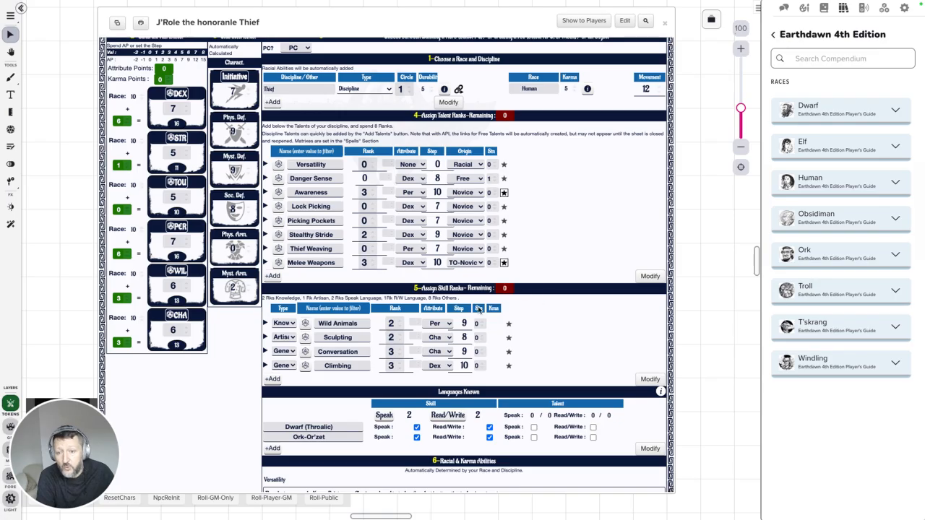
Open the character's equipment section and search the compendium's Goods and Services for "Short".
scroll(565, 327, "down", 5)
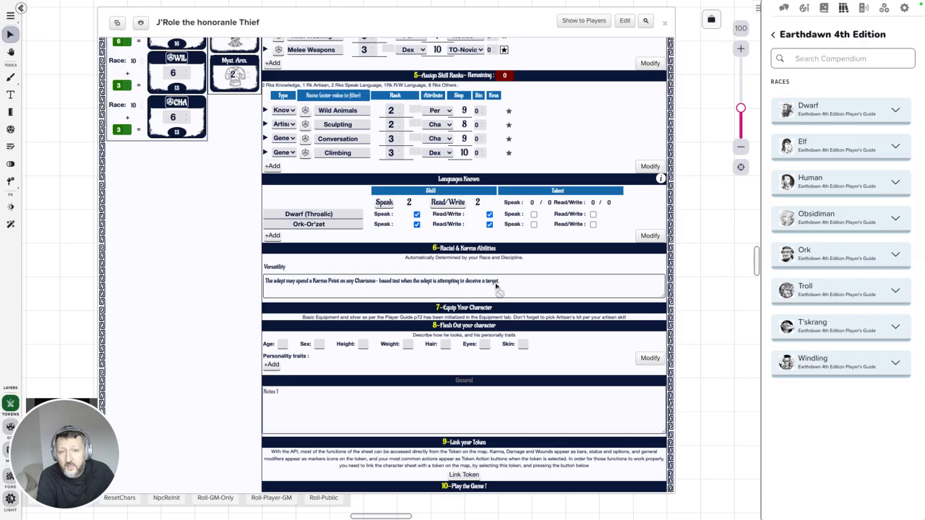
scroll(357, 268, "up", 5)
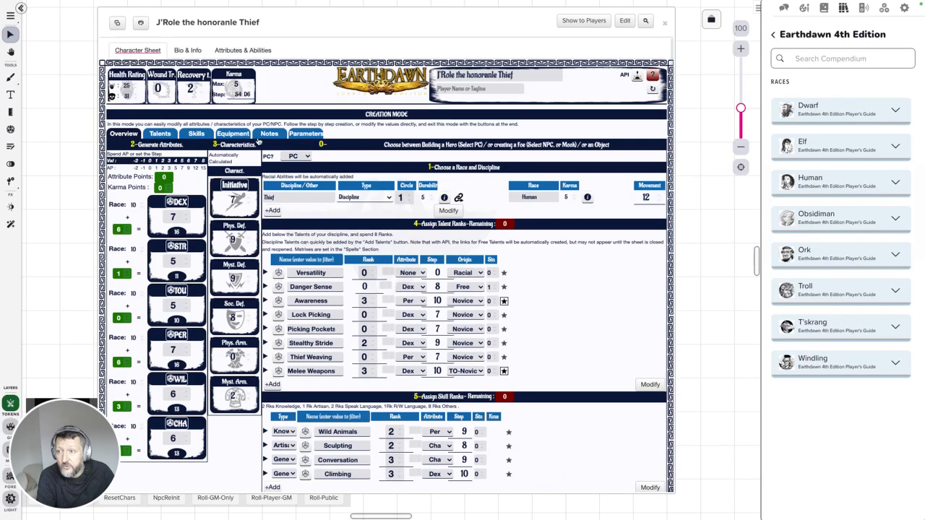
left_click(233, 135)
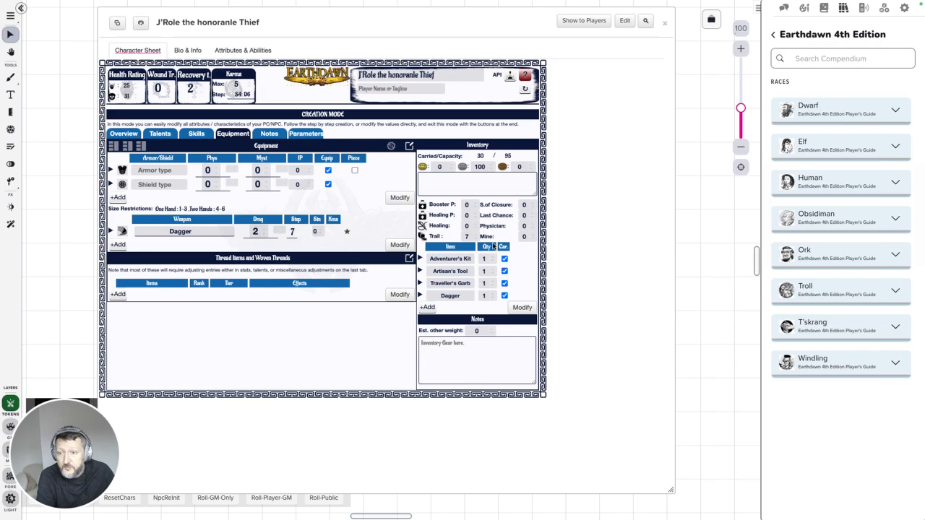
left_click(774, 35)
left_click(830, 355)
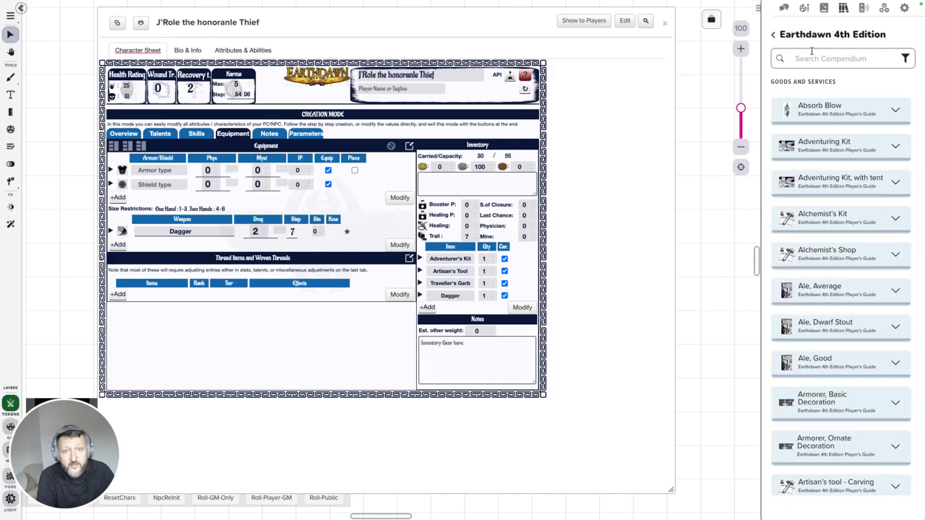
left_click(808, 58)
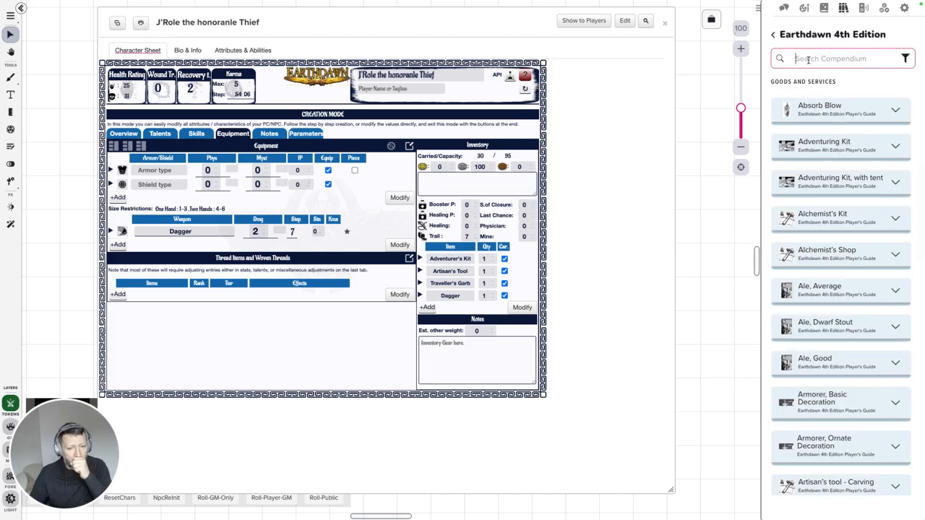
type("Short")
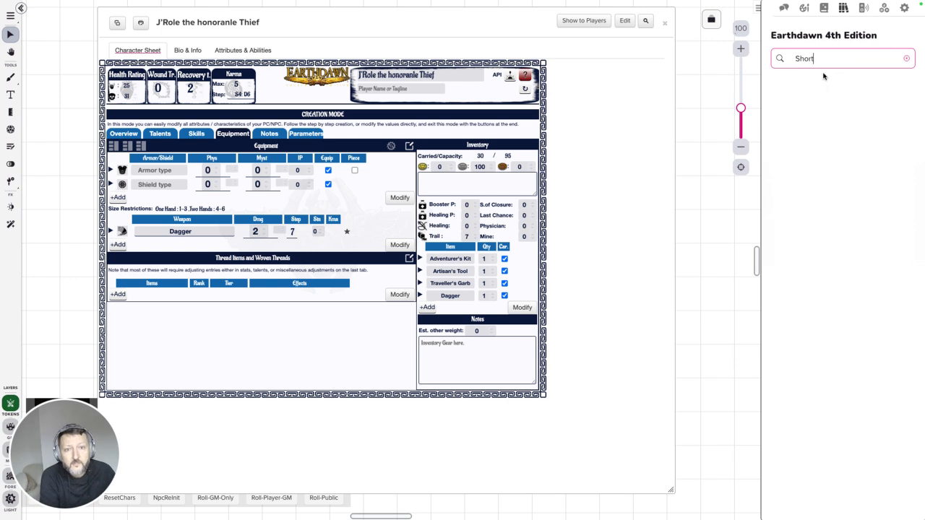
Add the Short Sword from the compendium to the character's equipment and post its queued silver purchase.
left_click(854, 150)
left_click_drag(853, 150, 372, 176)
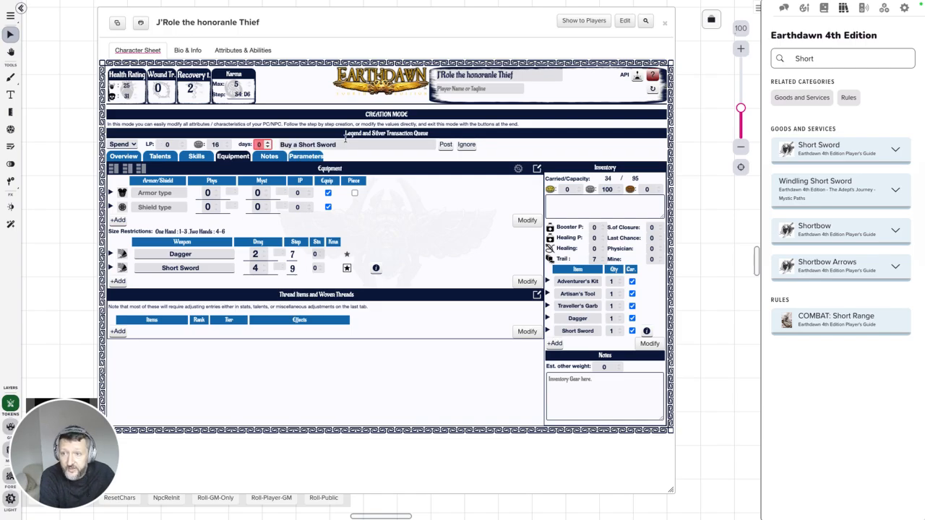
left_click(446, 145)
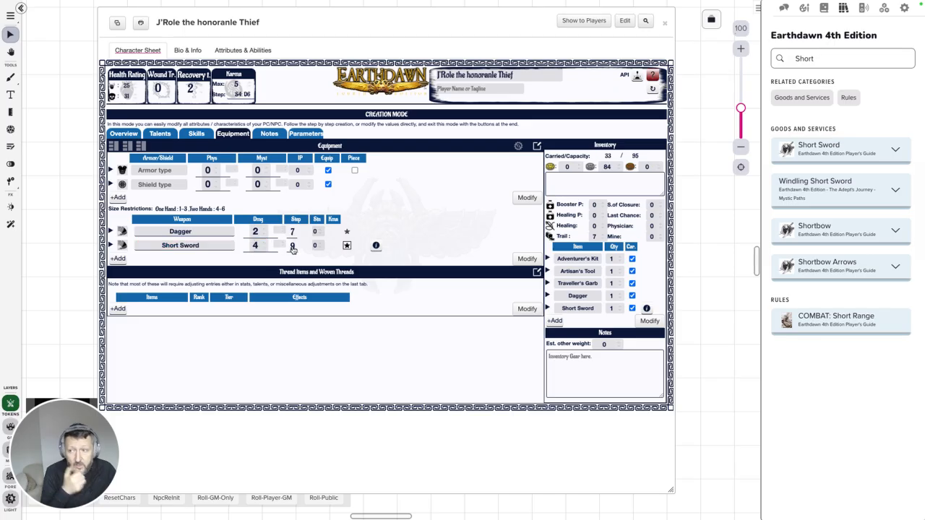
mouse_move(292, 249)
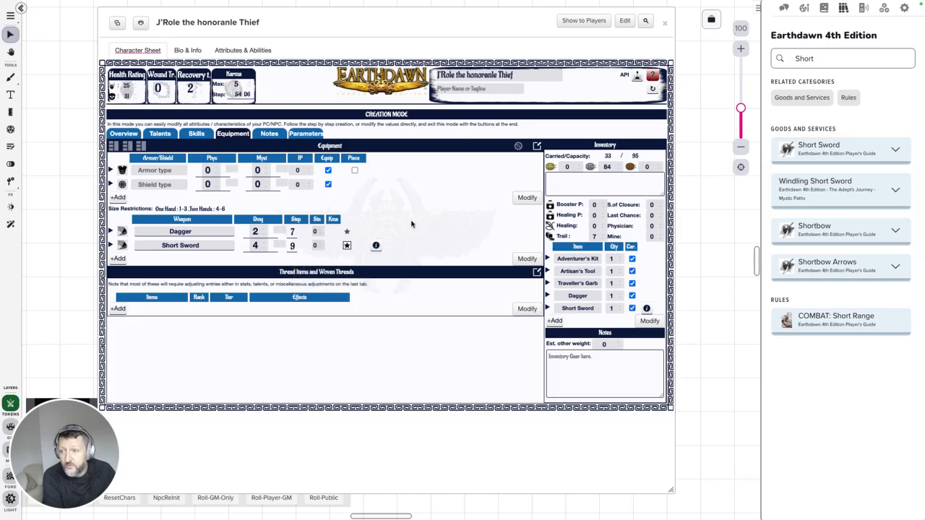
Search the compendium for "Leather", add Padded Leather to the sheet and equip it in place of the blank armor entry.
double_click(829, 56)
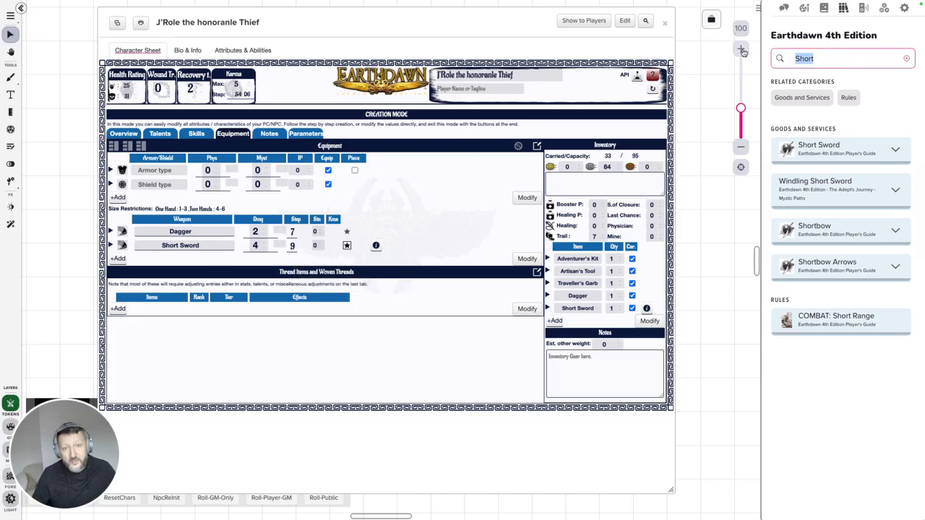
type("Leather")
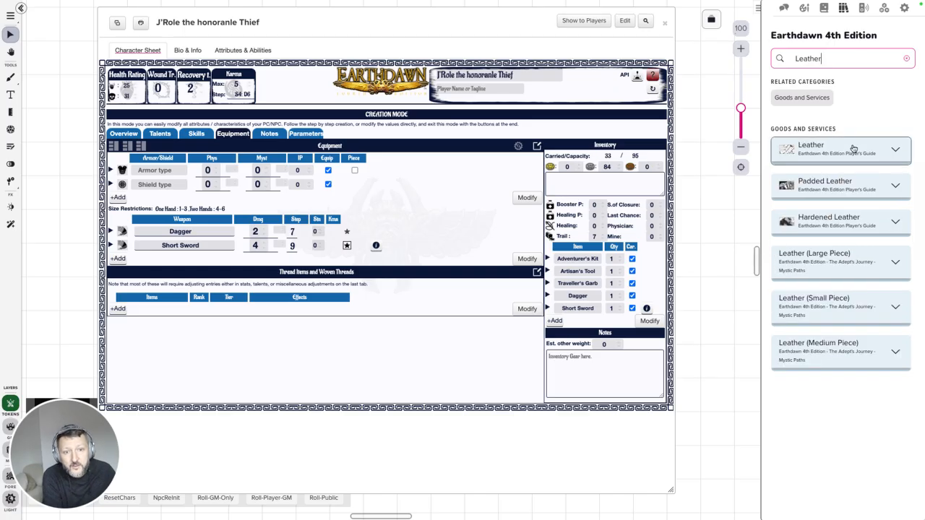
left_click_drag(851, 179, 325, 188)
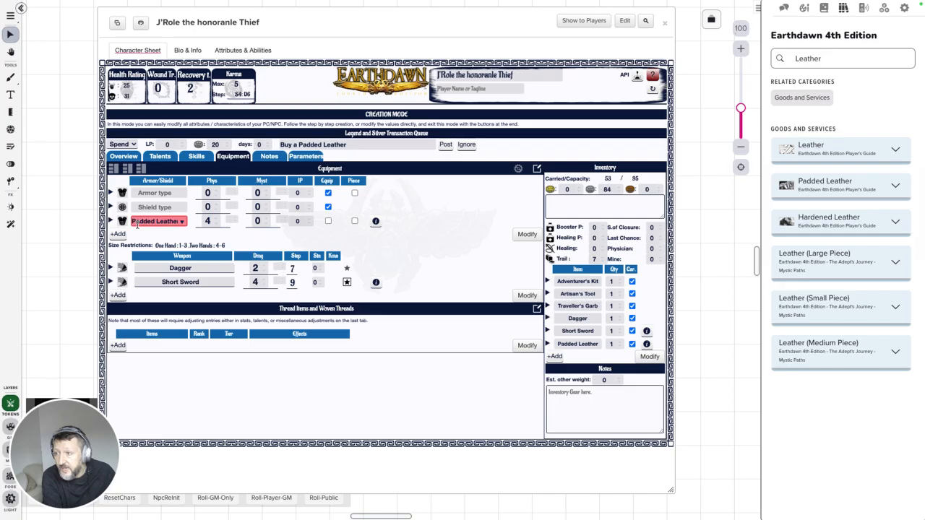
left_click(328, 194)
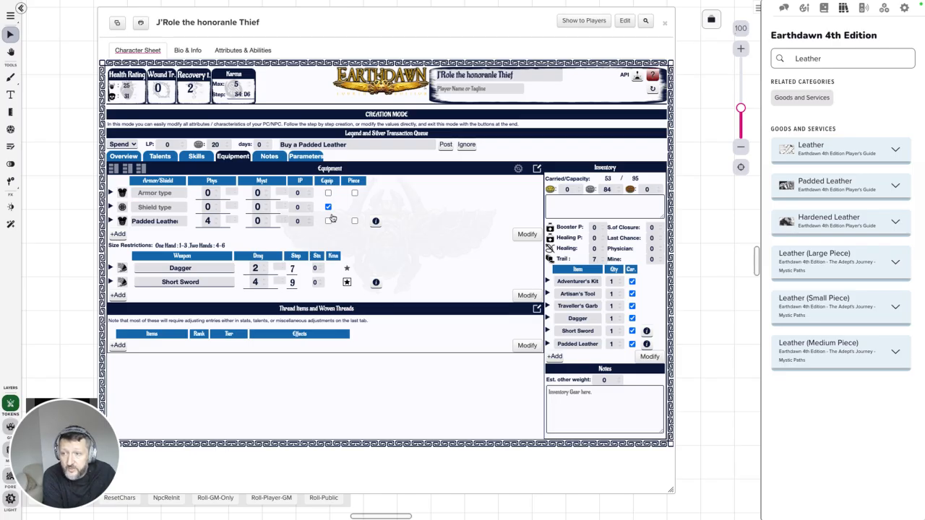
left_click(329, 222)
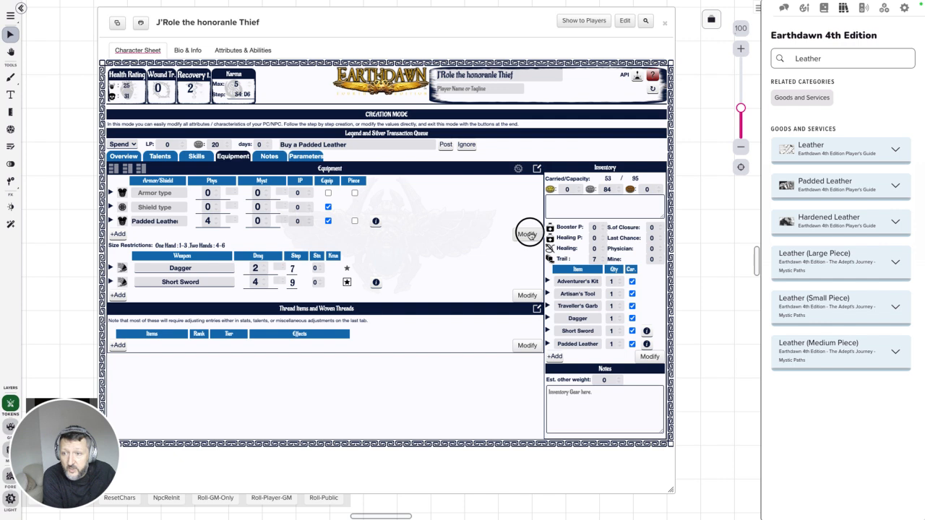
Delete the blank armor and shield entries from the character's equipment.
left_click(526, 234)
left_click(535, 193)
left_click(534, 192)
left_click(529, 206)
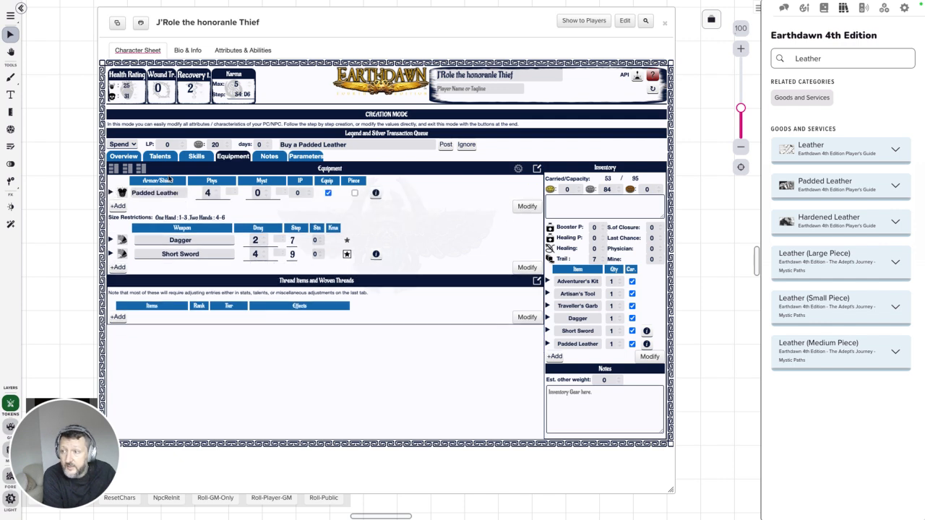
Turn off editing for the Equipment and Thread Items sections and post the queued Padded Leather purchase of 20 silver.
left_click(536, 171)
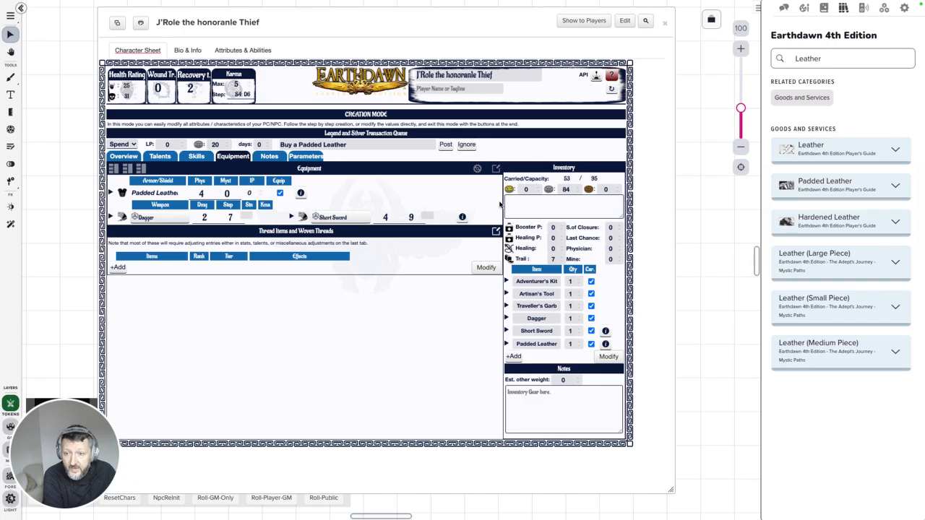
left_click(495, 231)
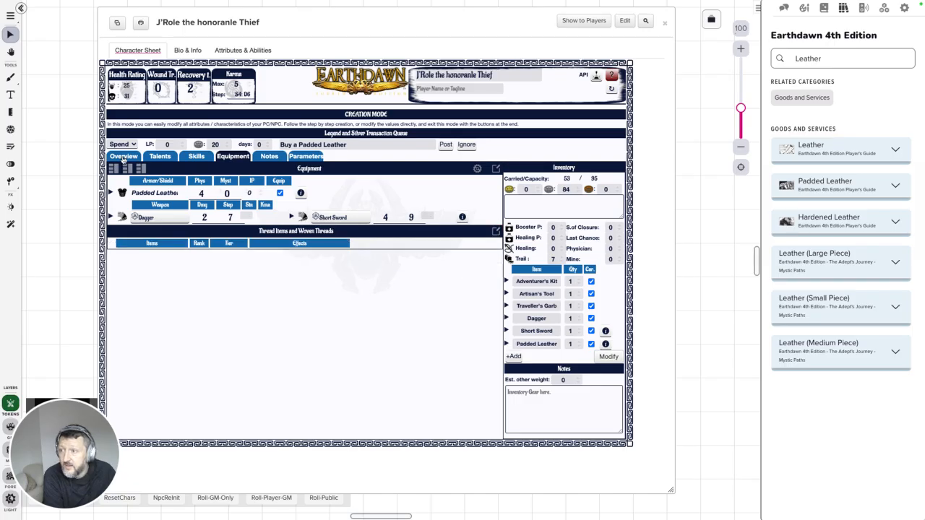
left_click(446, 144)
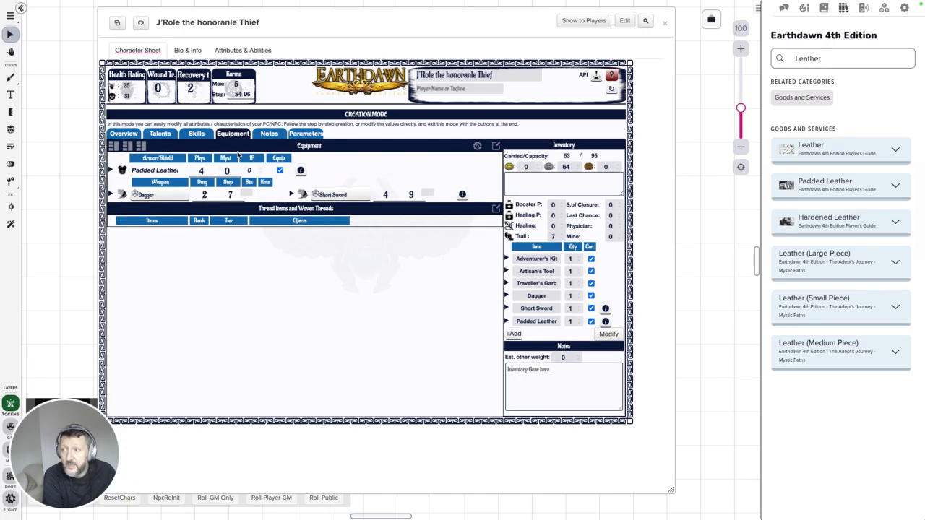
Return to the character overview and examine the remaining creation steps, from languages to token linking and leaving creation mode.
left_click(124, 134)
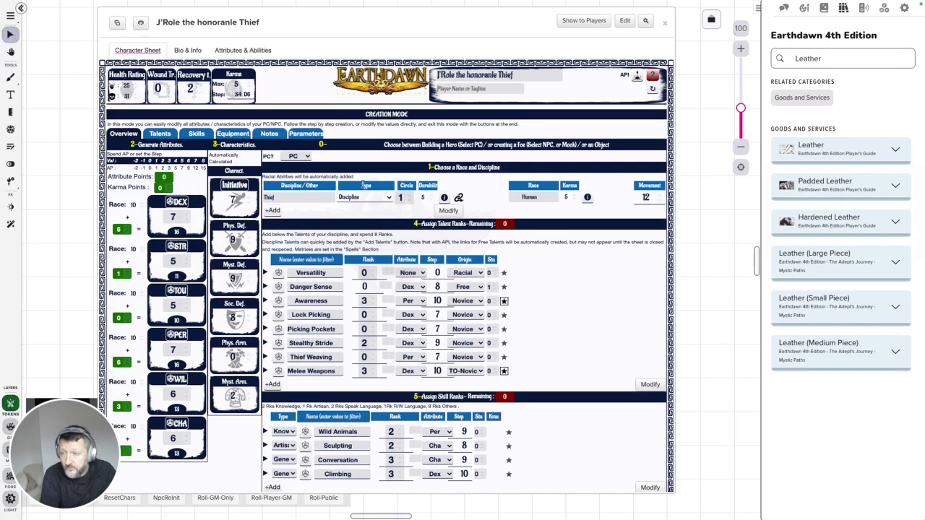
left_click_drag(407, 21, 372, 3)
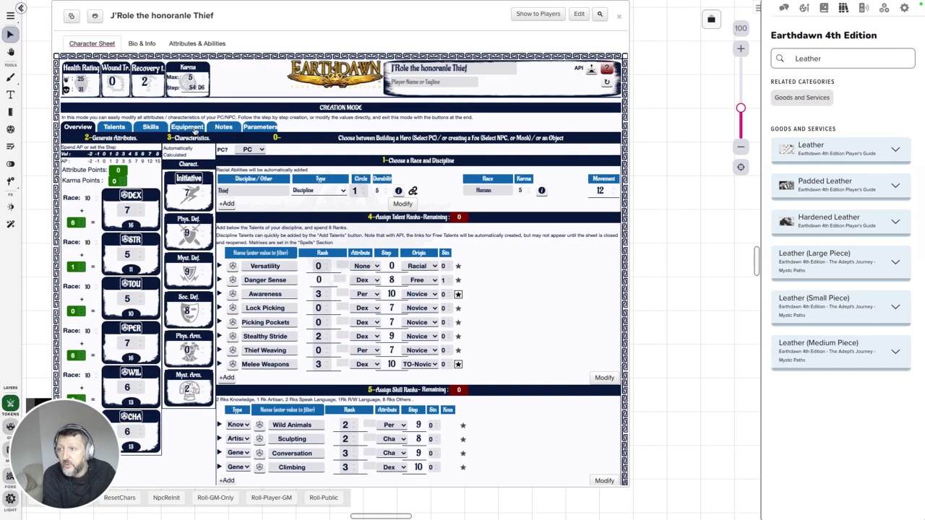
left_click(189, 128)
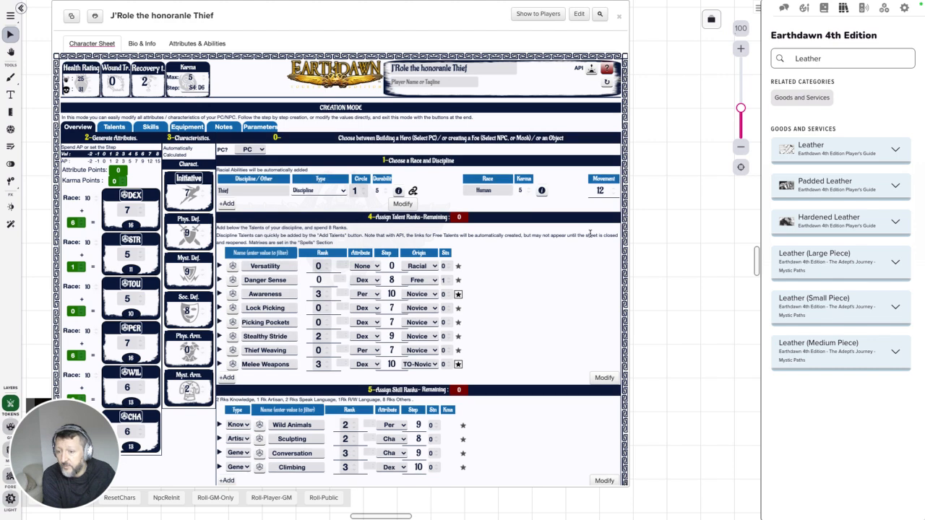
scroll(542, 204, "down", 3)
scroll(542, 204, "down", 1)
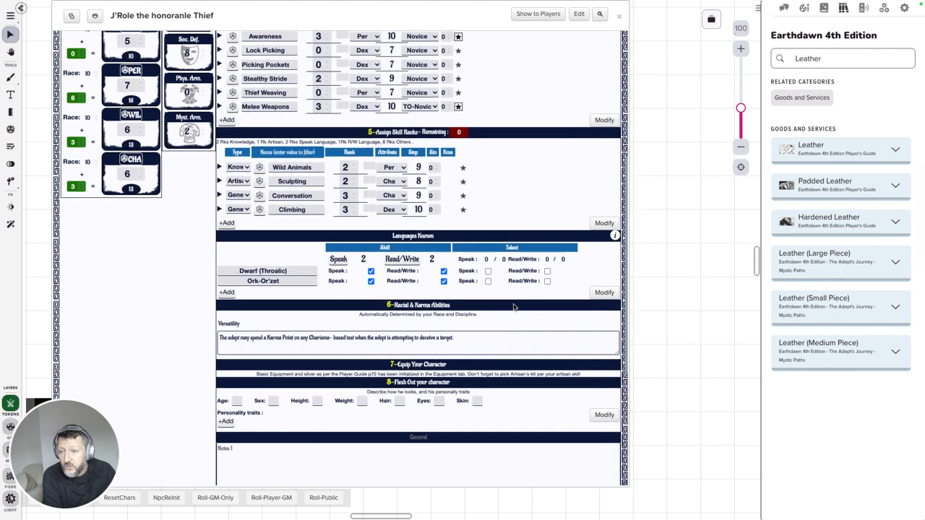
scroll(347, 289, "down", 1)
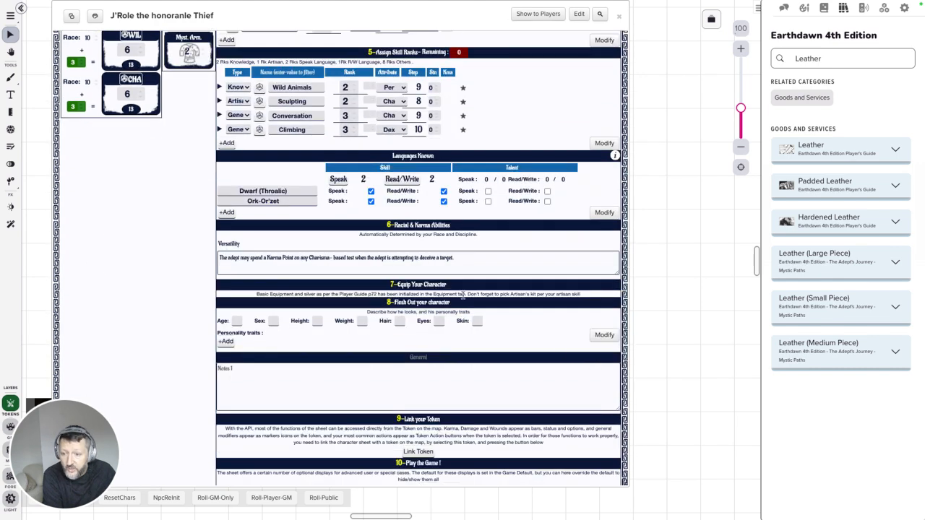
scroll(459, 280, "down", 2)
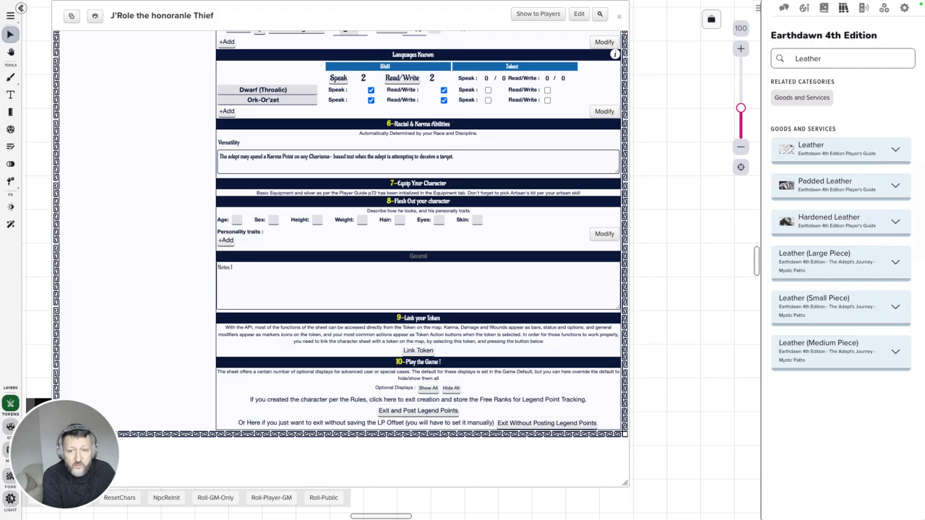
Add the hooded old man's token image to the map beside the sheet and shrink it to about one grid square.
left_click_drag(924, 204, 688, 265)
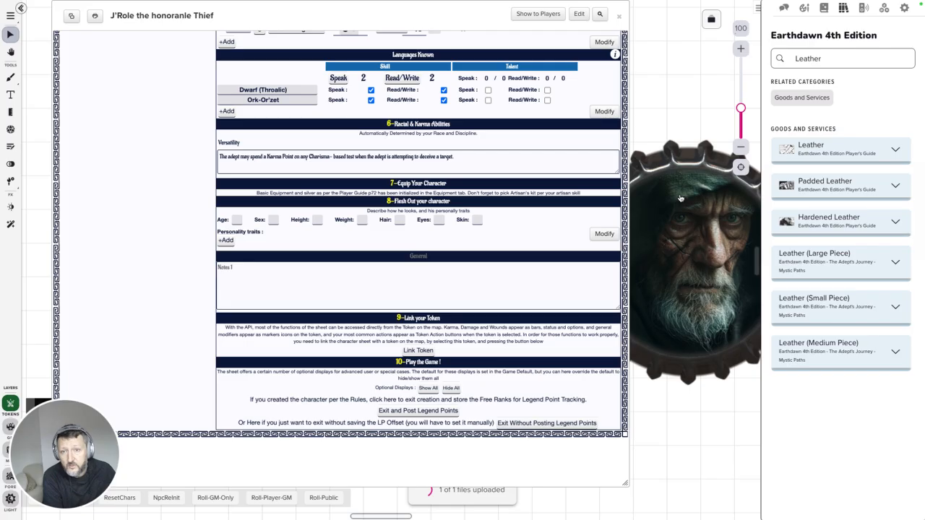
scroll(678, 201, "down", 5)
left_click(735, 204)
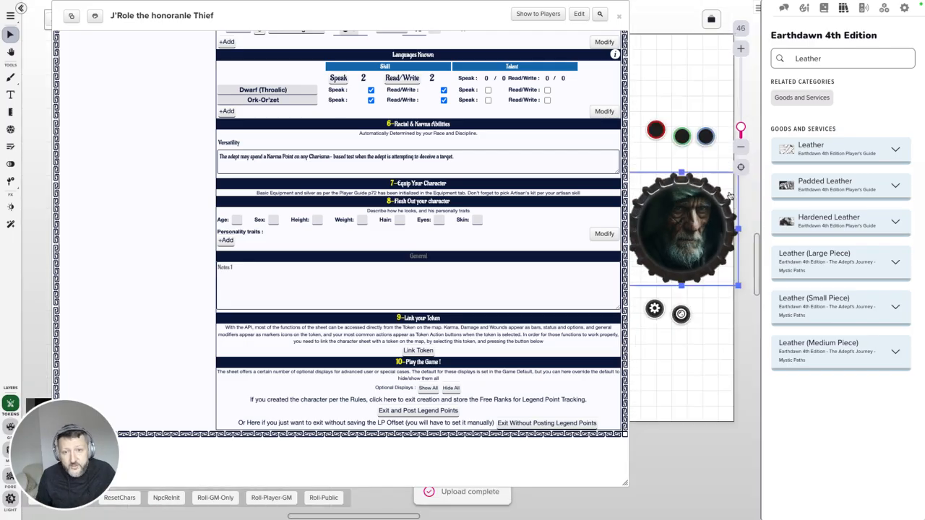
scroll(720, 192, "down", 4)
left_click_drag(720, 192, 689, 188)
scroll(676, 239, "up", 10)
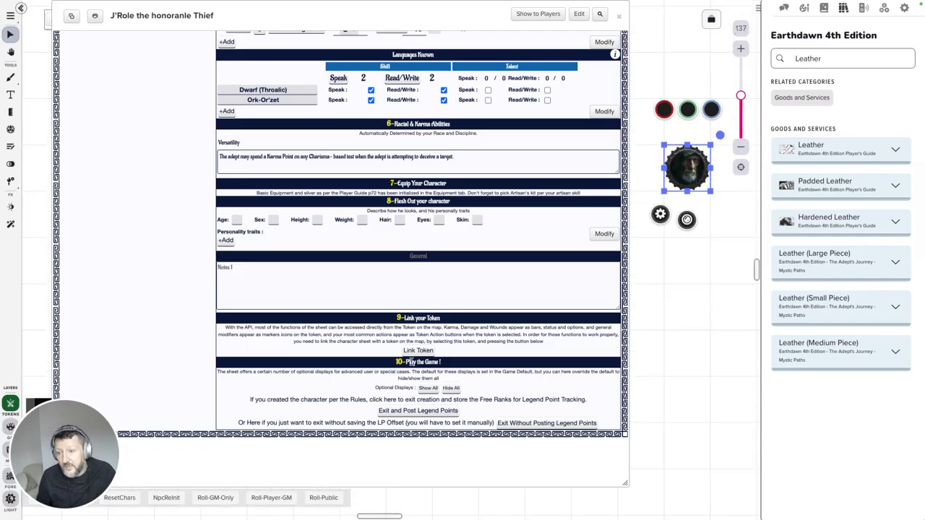
Link the selected token to the Thief character and open the chat to check the link message.
left_click(418, 351)
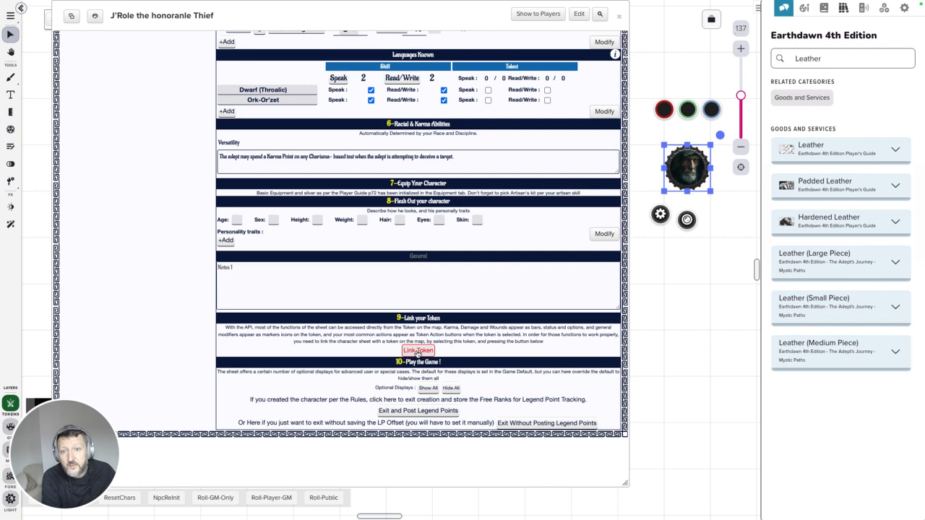
left_click(784, 7)
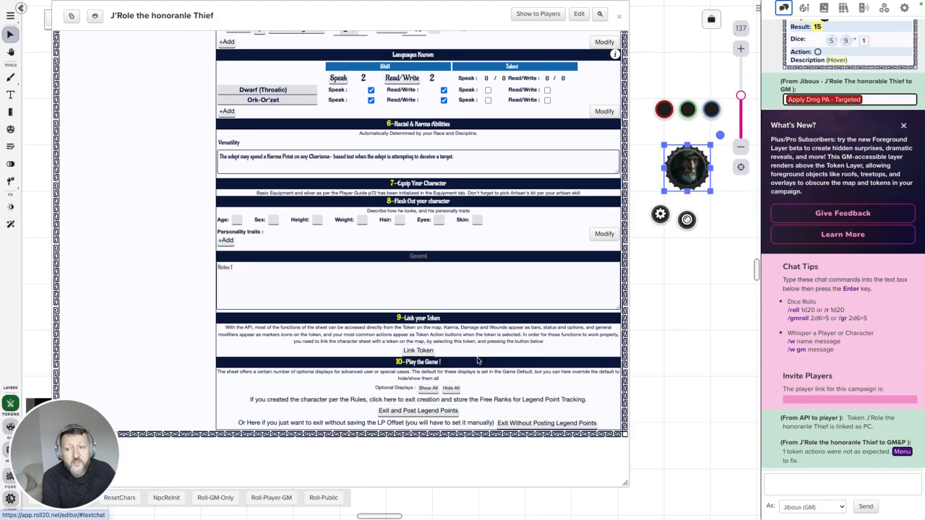
Exit creation mode with the Legend Points posted and deselect the token on the map.
scroll(501, 376, "up", 5)
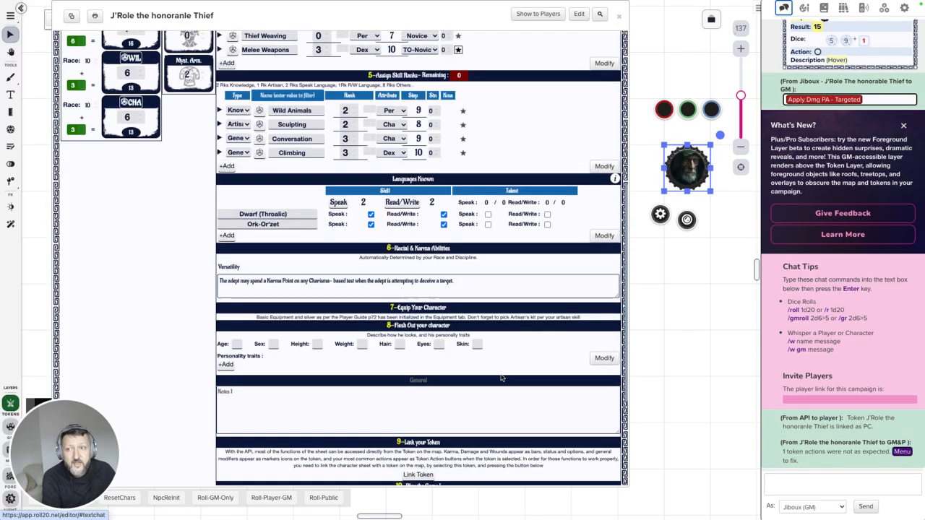
scroll(503, 381, "up", 1)
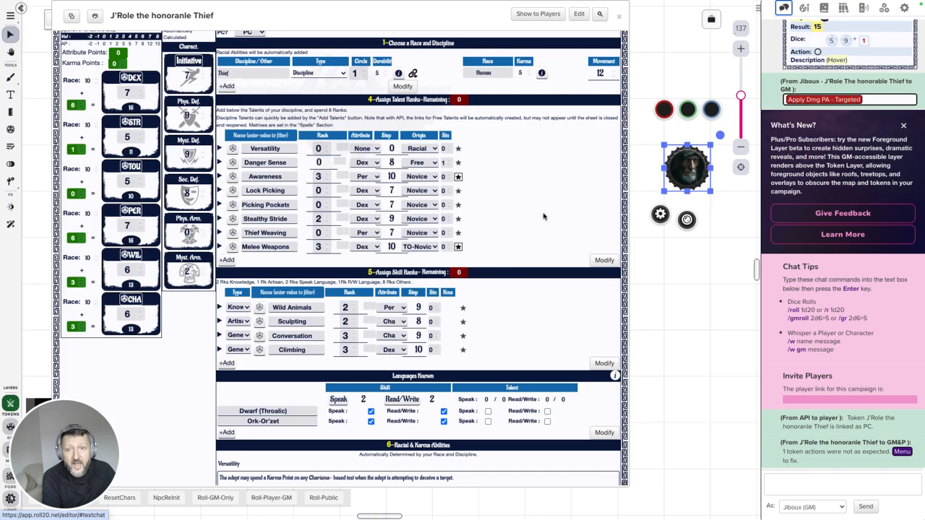
mouse_move(635, 4)
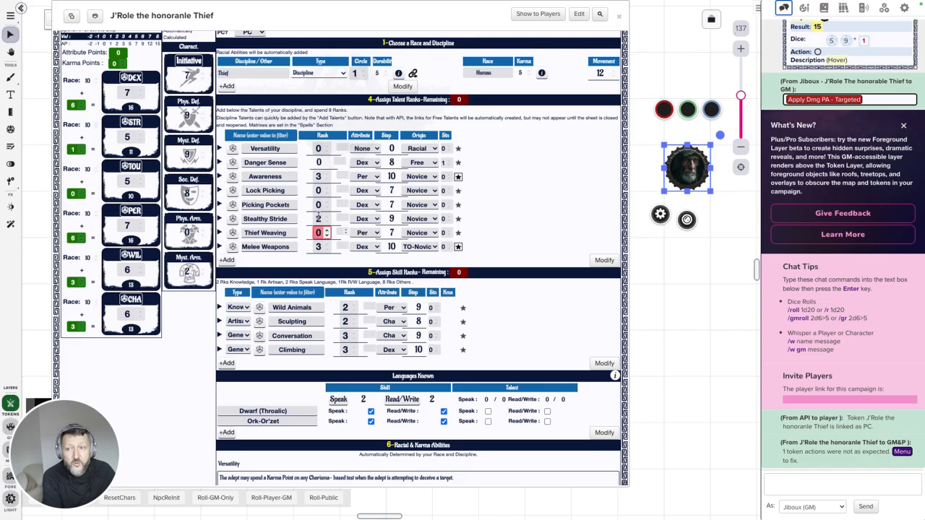
scroll(516, 159, "down", 4)
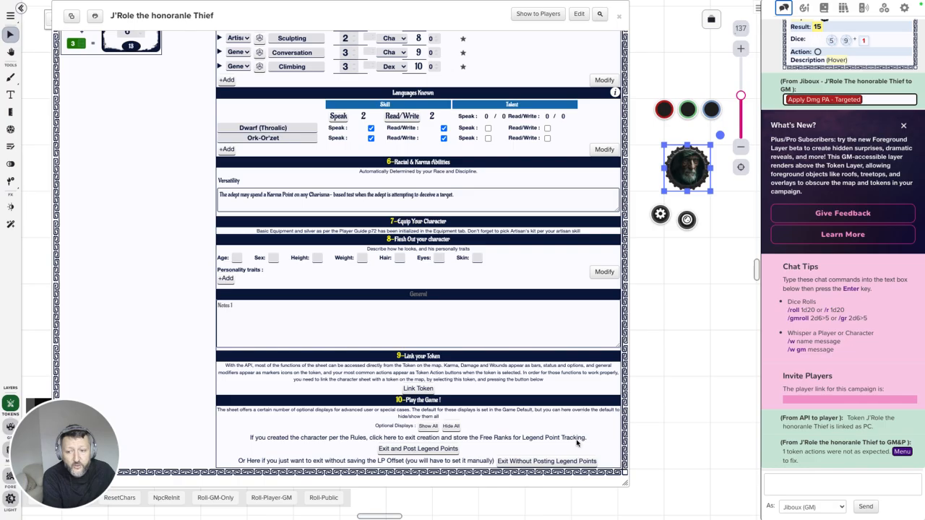
left_click(391, 454)
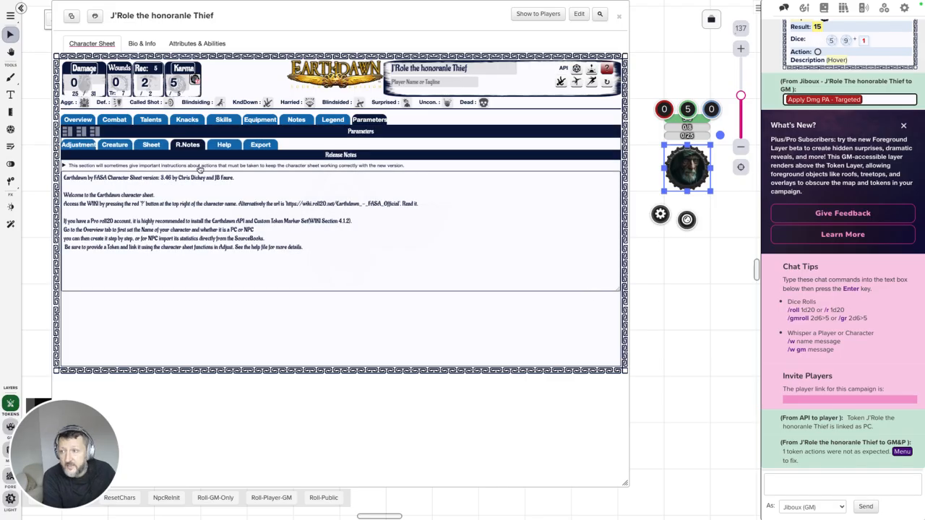
left_click(701, 70)
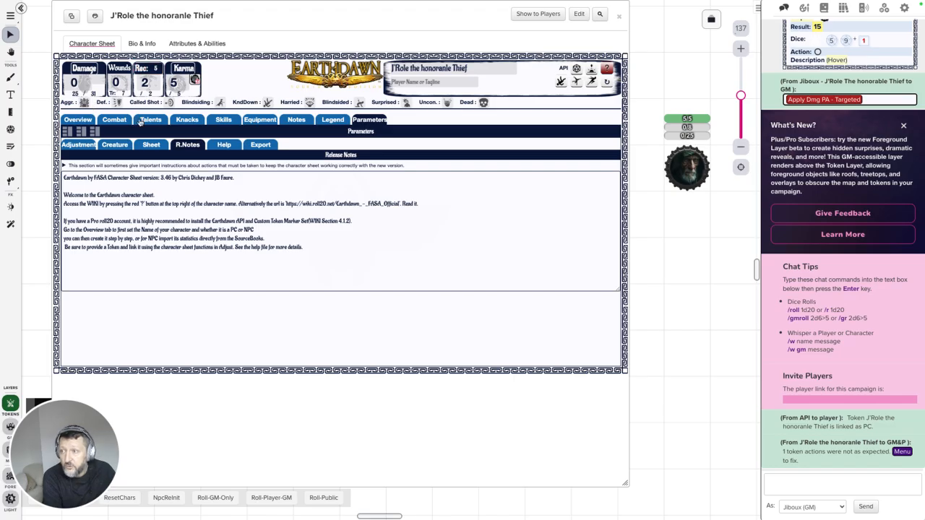
Review the finished character's overview, combat, talents, knacks, skills, equipment and legend pages, ending back on the overview.
left_click(78, 120)
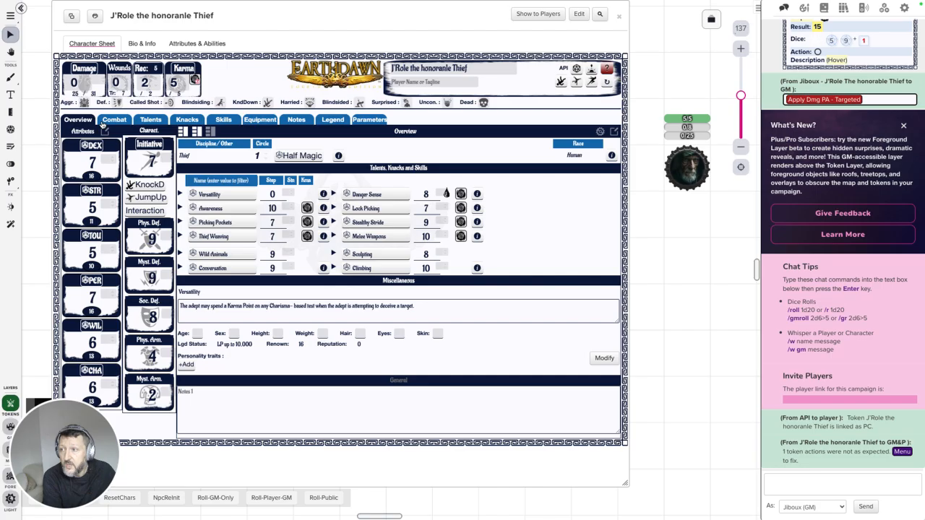
left_click(126, 121)
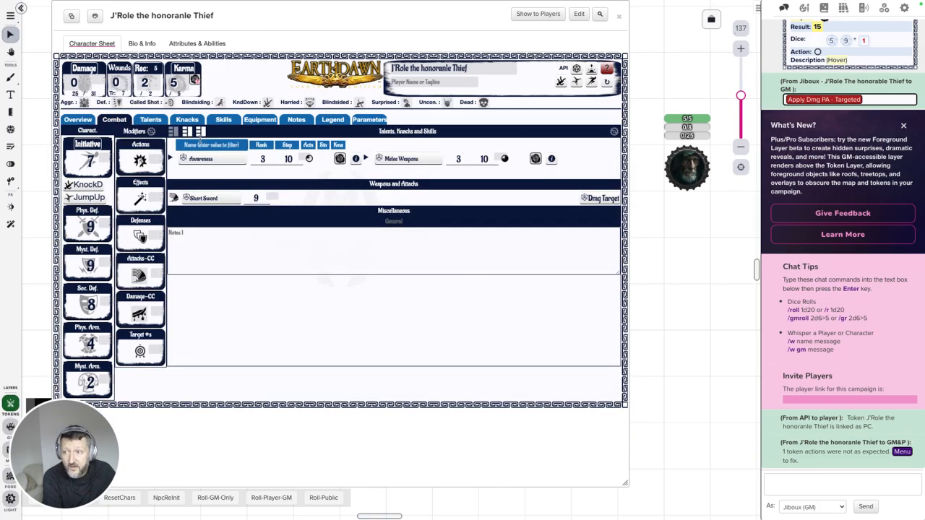
left_click(153, 123)
left_click(194, 123)
left_click(223, 120)
left_click(259, 120)
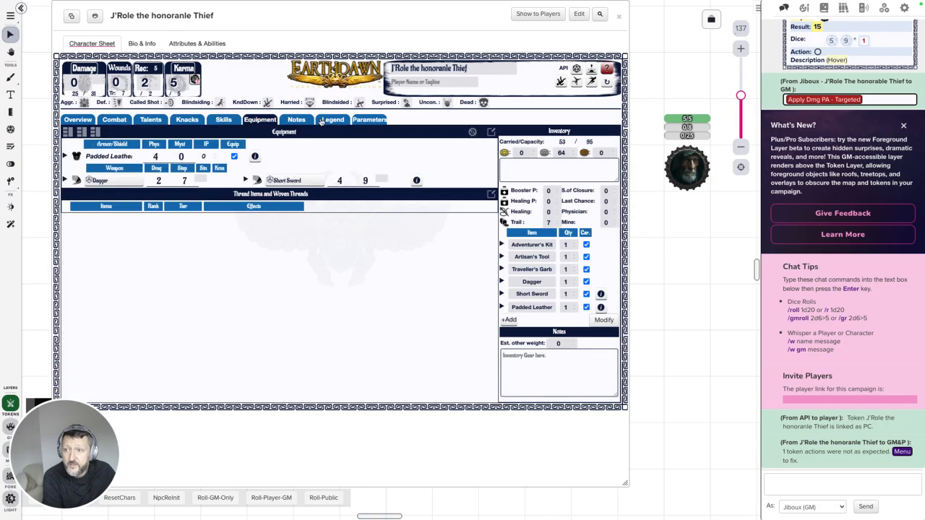
left_click(334, 120)
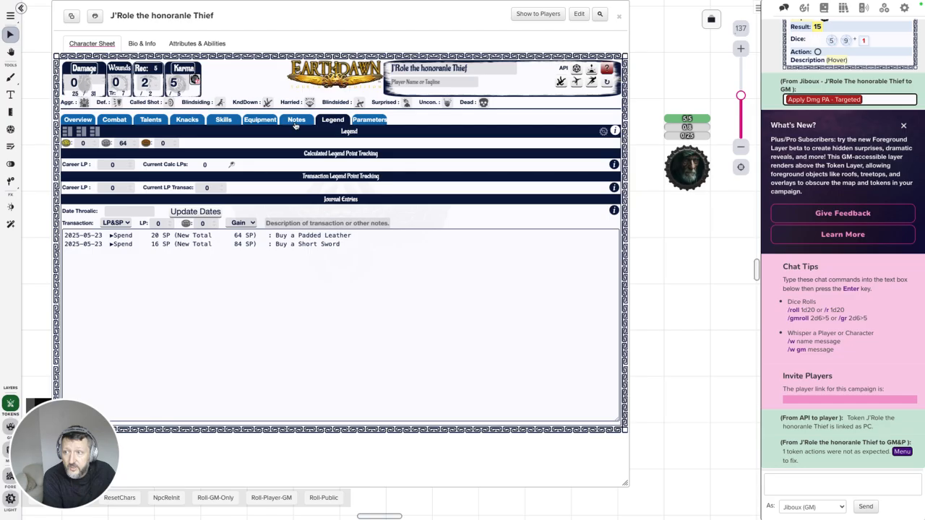
left_click(80, 121)
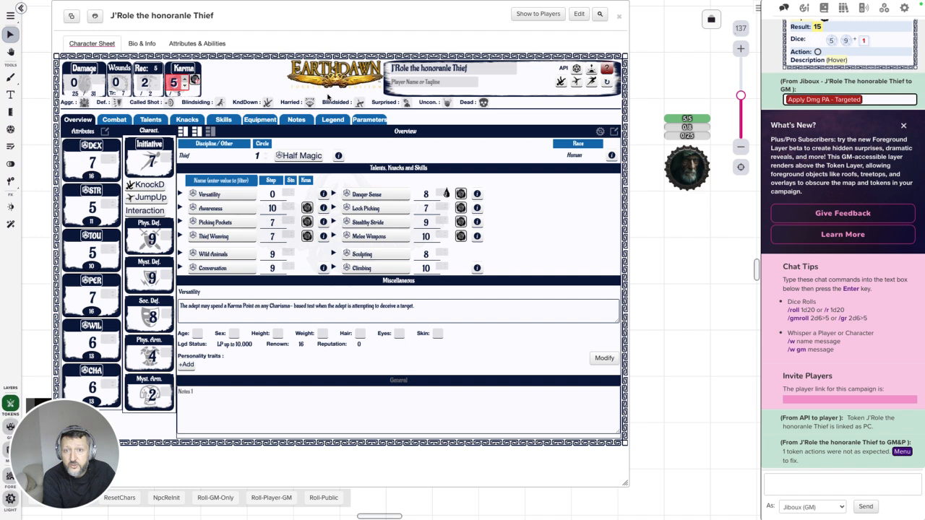
Lower the character's Karma to 4 on the sheet, and set it to 3 from the token's bar.
left_click(186, 87)
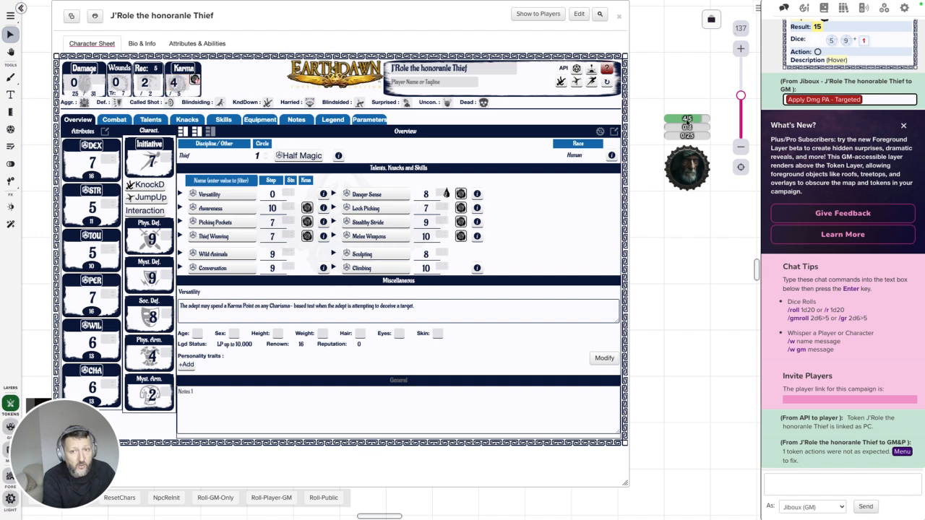
left_click(683, 172)
left_click(688, 111)
type("3")
key("Return")
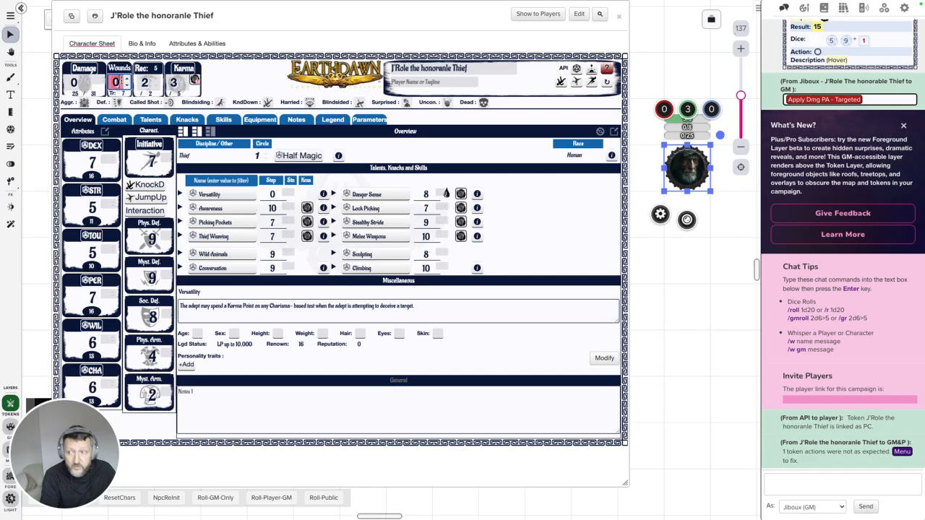
Set the character's Wounds to 1 and Damage to 5 on the sheet.
left_click(125, 80)
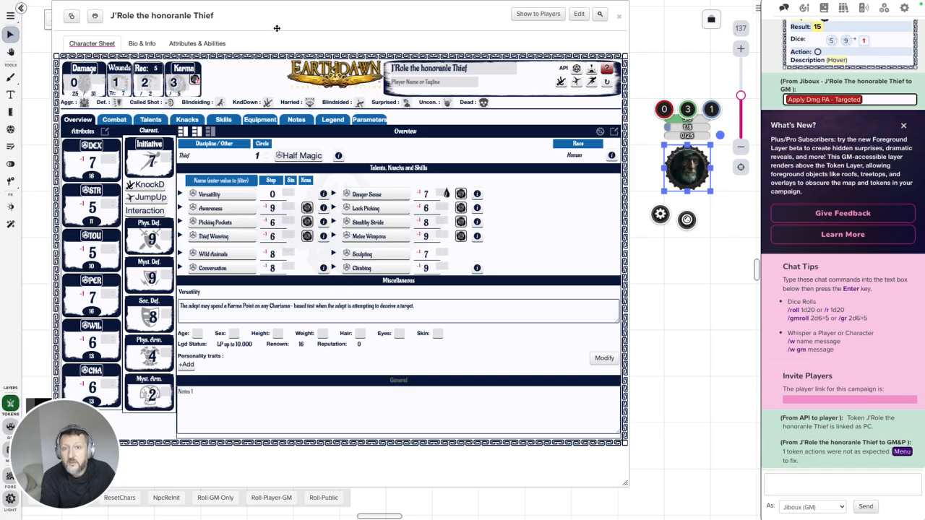
left_click(74, 82)
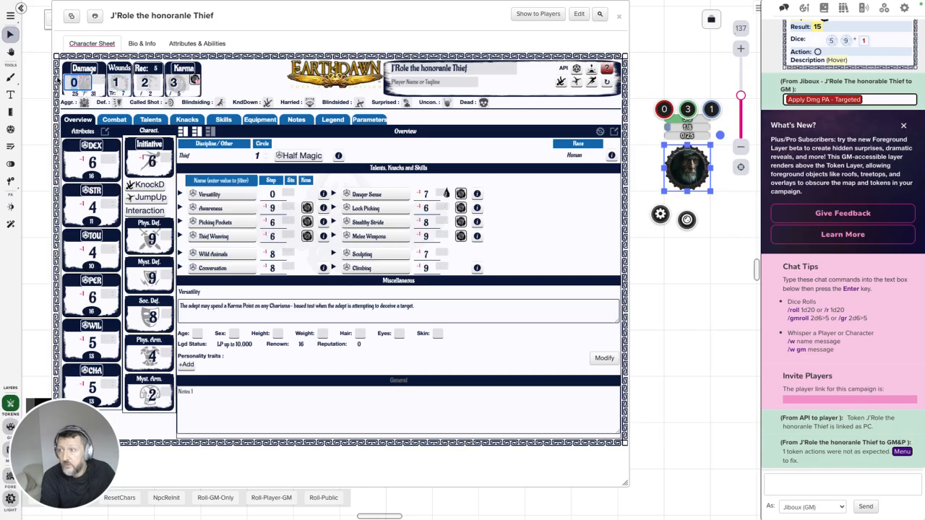
type("5")
key("Return")
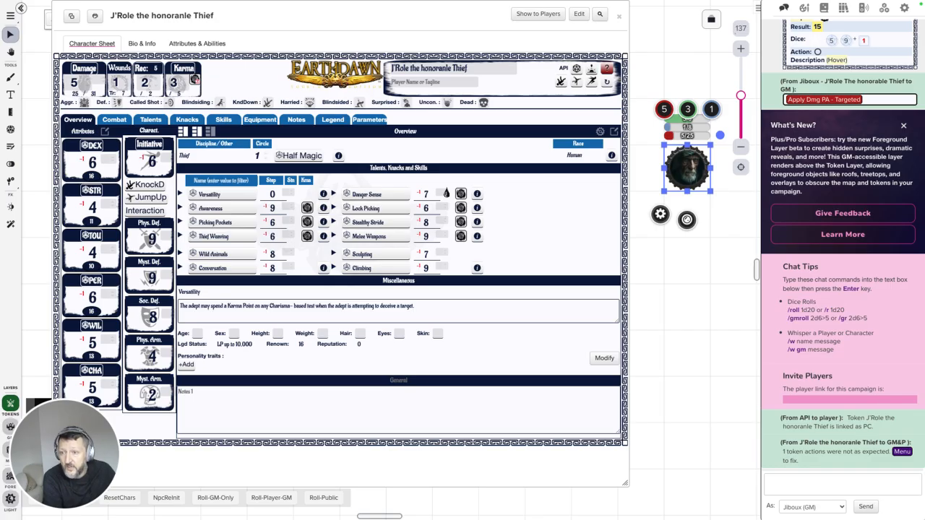
Reset the character's Wounds to 0, deselect the token and toggle the Aggressive stance on the sheet.
mouse_move(446, 3)
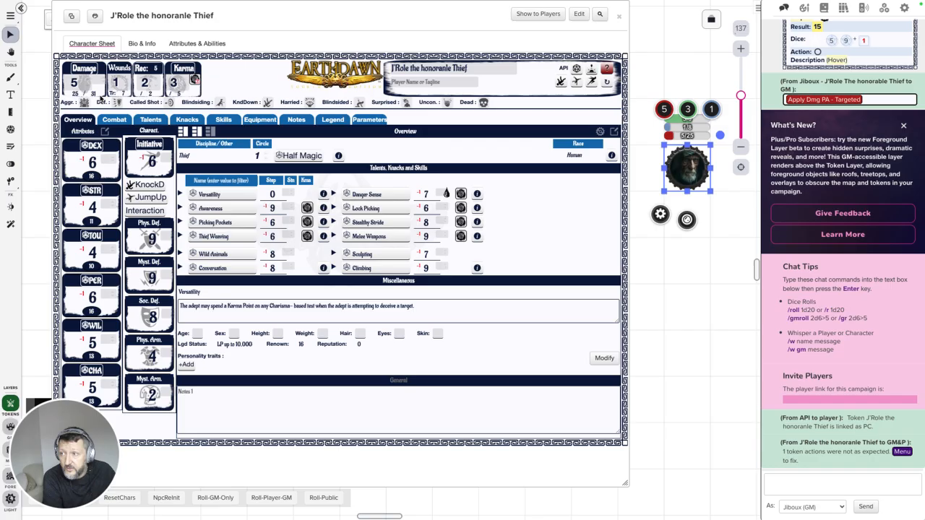
left_click(127, 88)
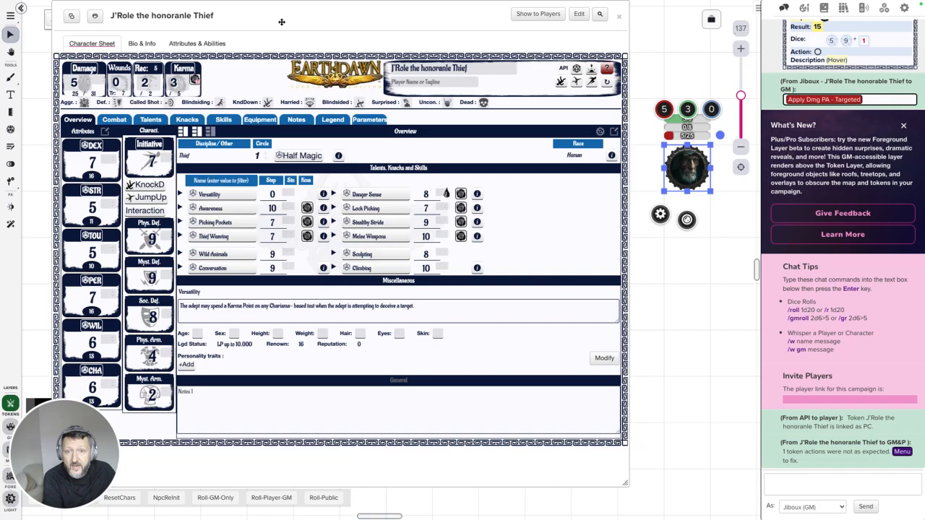
left_click(695, 270)
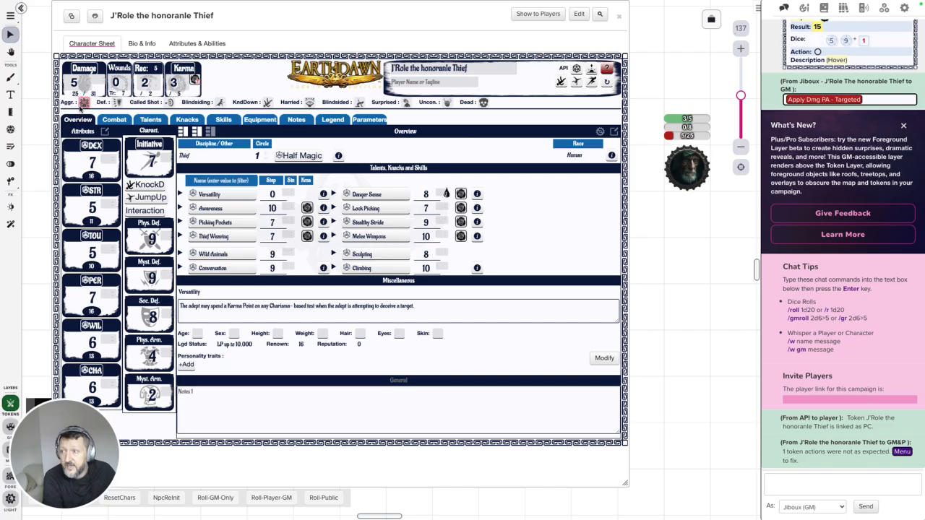
left_click(83, 104)
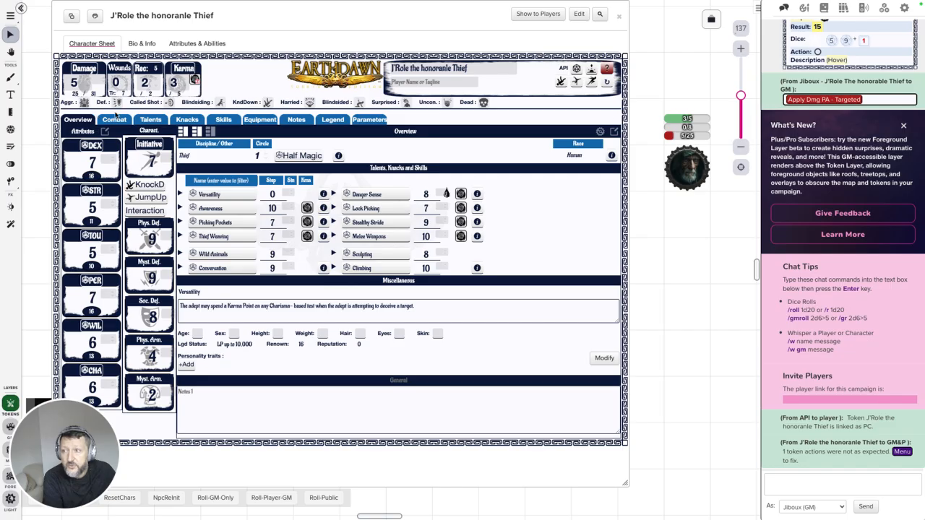
Add the Aggressive stance marker to the Thief's token, and switch the Aggressive stance off again on the sheet.
left_click(669, 174)
mouse_move(686, 220)
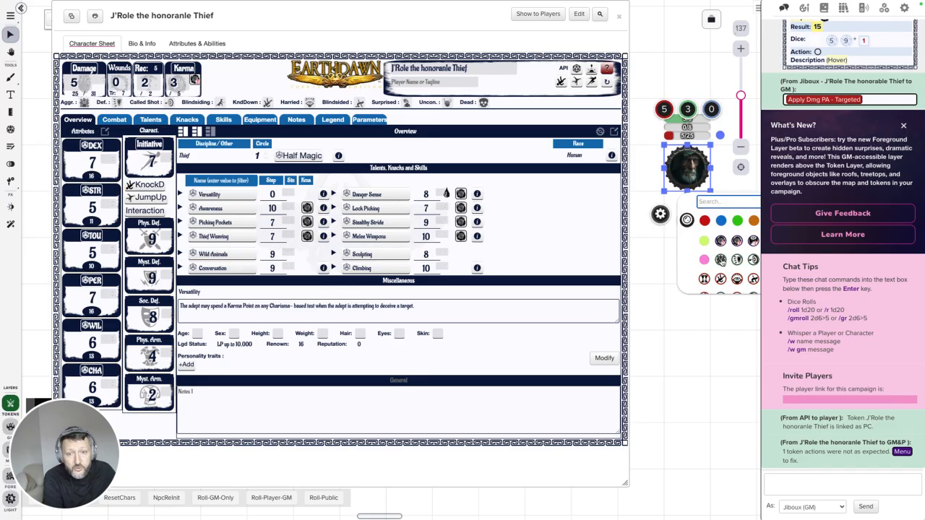
left_click(723, 261)
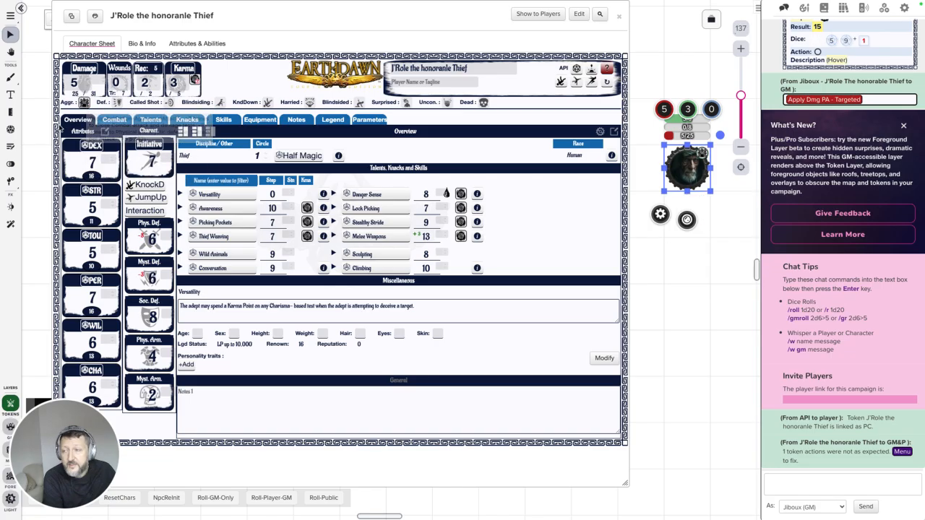
left_click(84, 103)
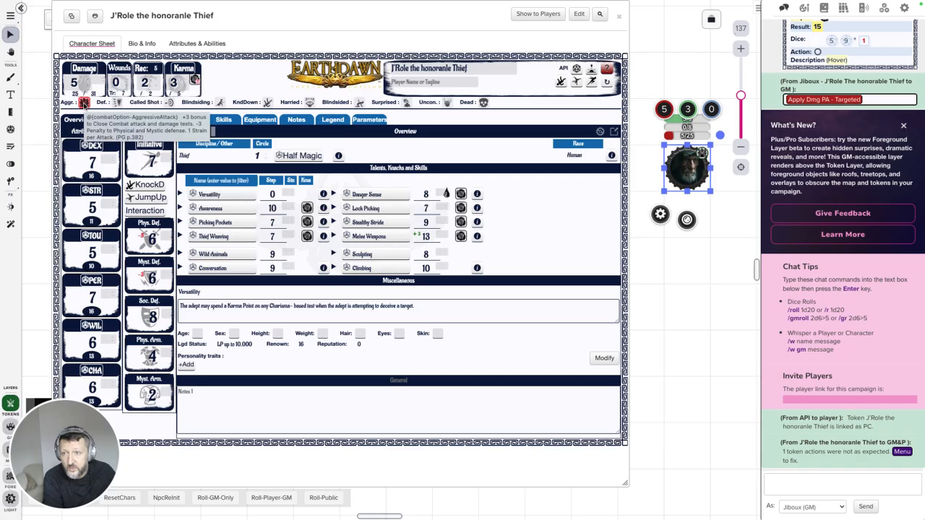
left_click(84, 103)
Move the character sheet clear of the token's action bar, and check the favourite marks of Awareness and Melee Weapons on the Talents page.
mouse_move(431, 4)
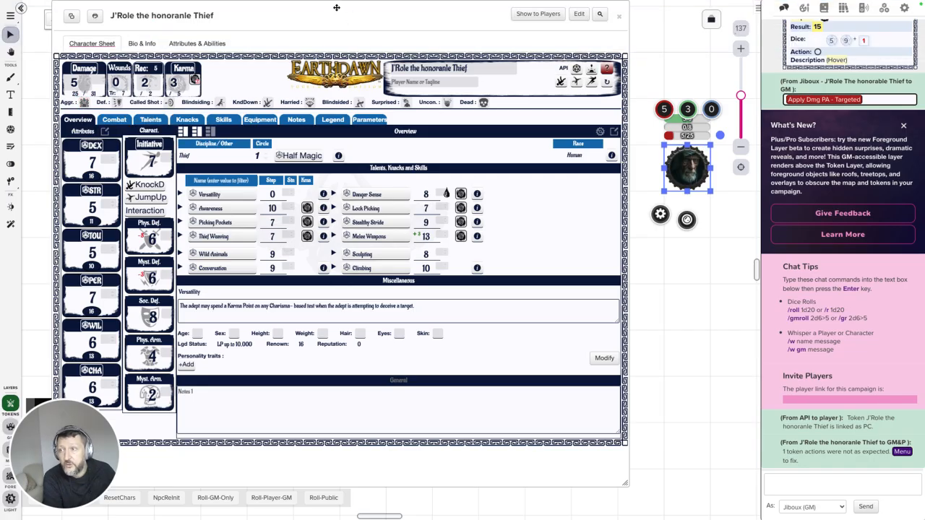
left_click_drag(335, 10, 304, 43)
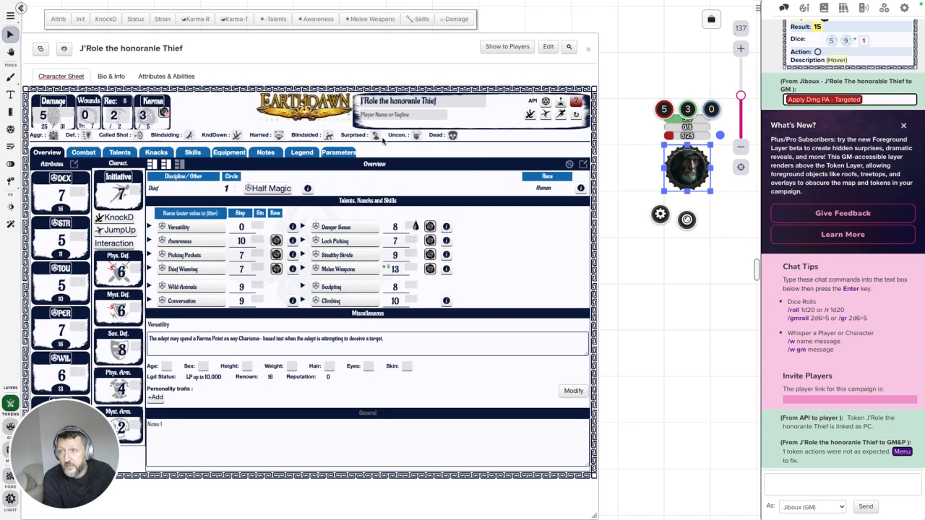
left_click(627, 232)
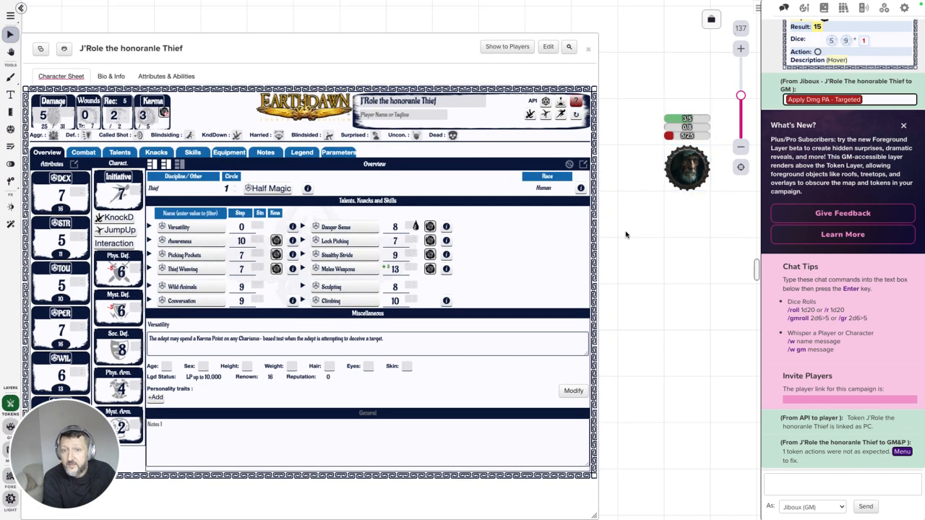
left_click(683, 175)
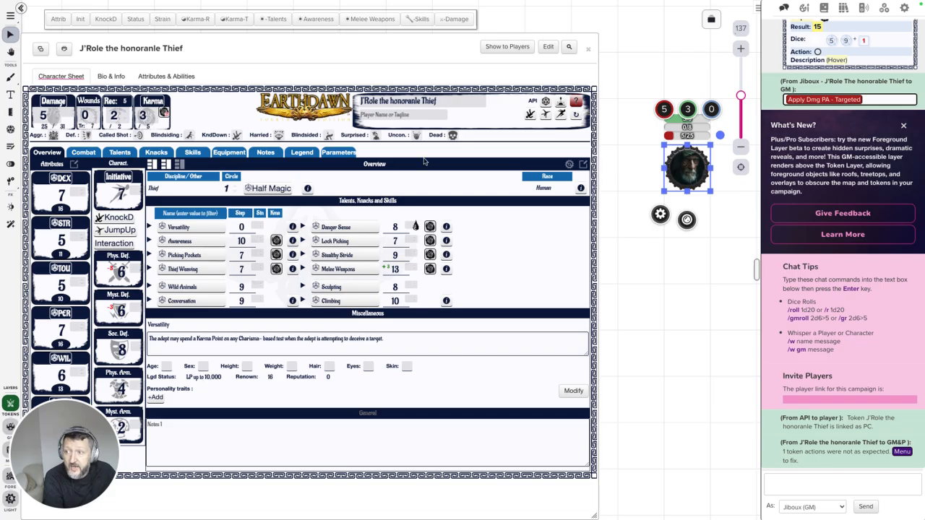
left_click(582, 167)
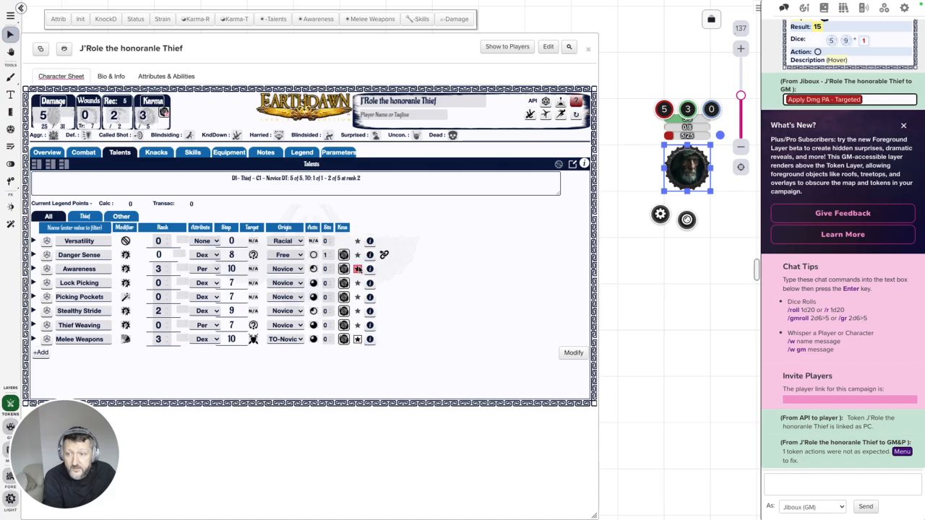
left_click(358, 340)
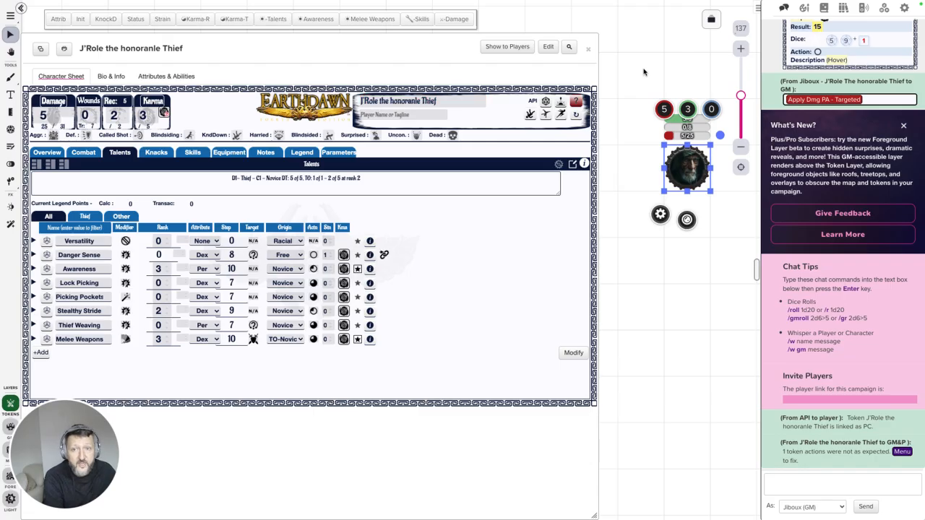
With the sheet collapsed, roll Awareness from the token's actions with a modification of 0, and deselect and reselect the token.
mouse_move(634, 4)
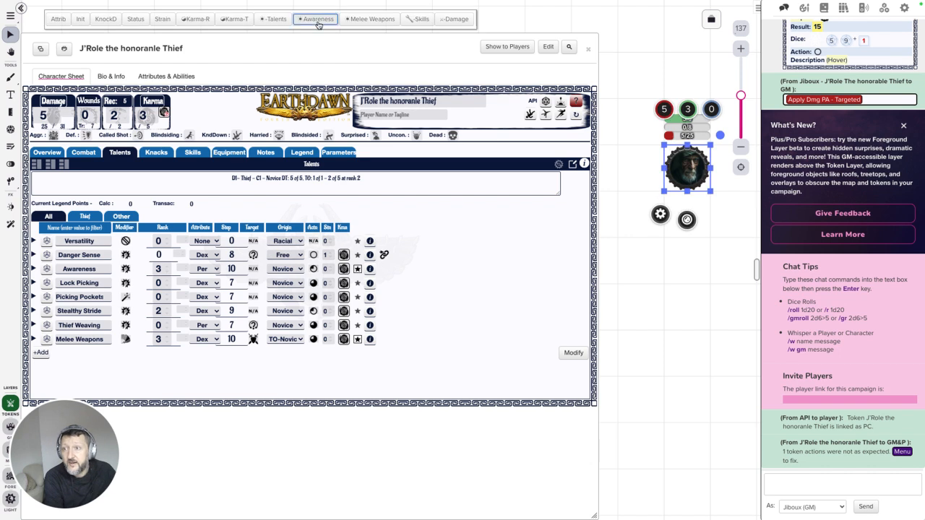
double_click(360, 51)
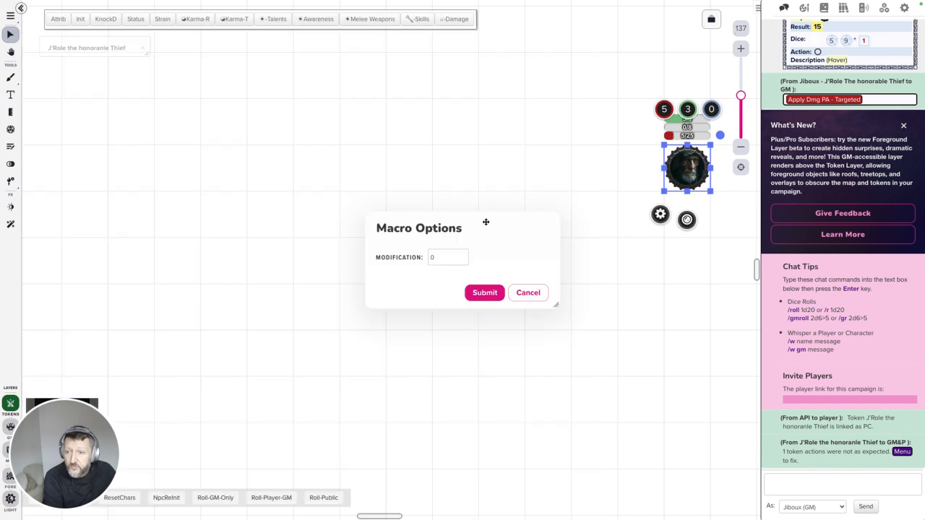
left_click_drag(498, 226, 438, 140)
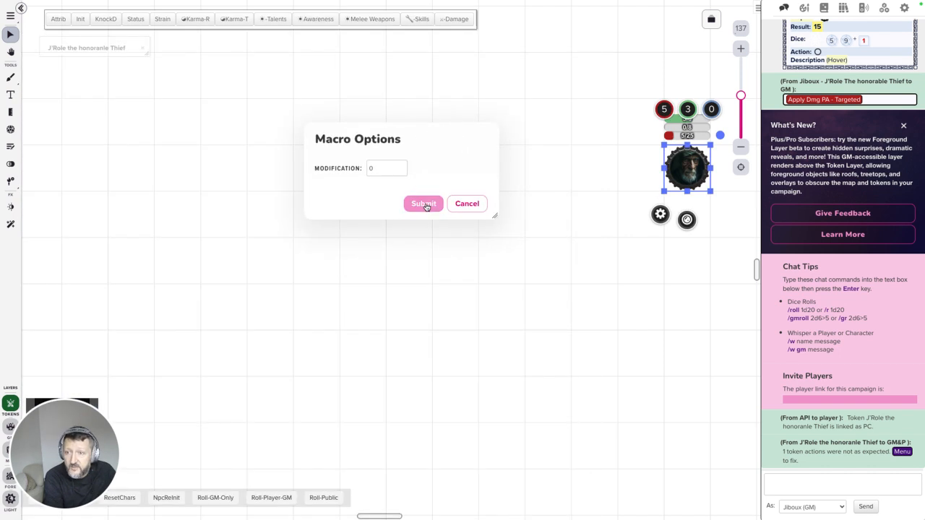
left_click(425, 202)
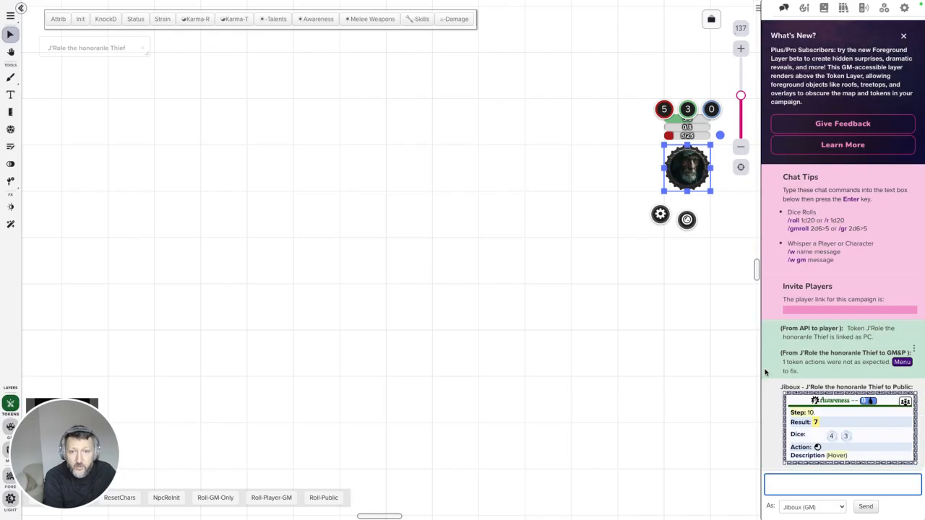
left_click(494, 228)
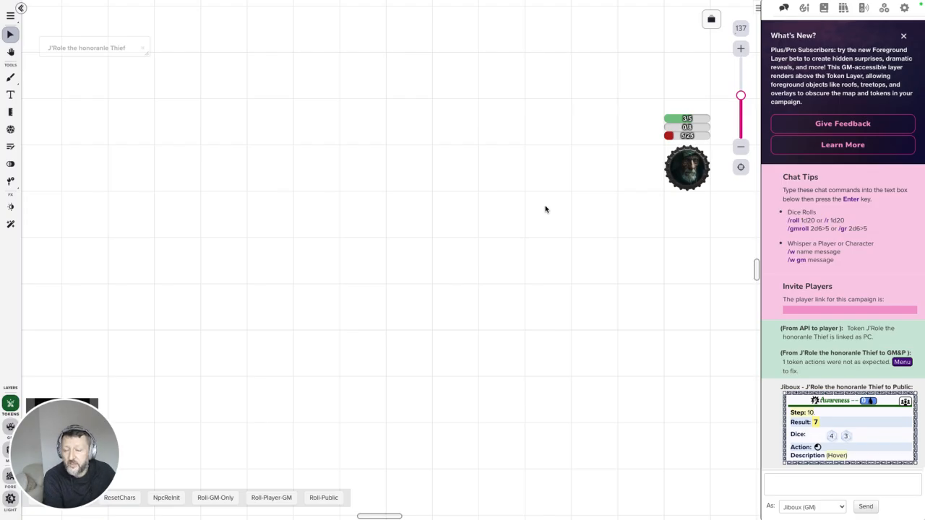
left_click(692, 173)
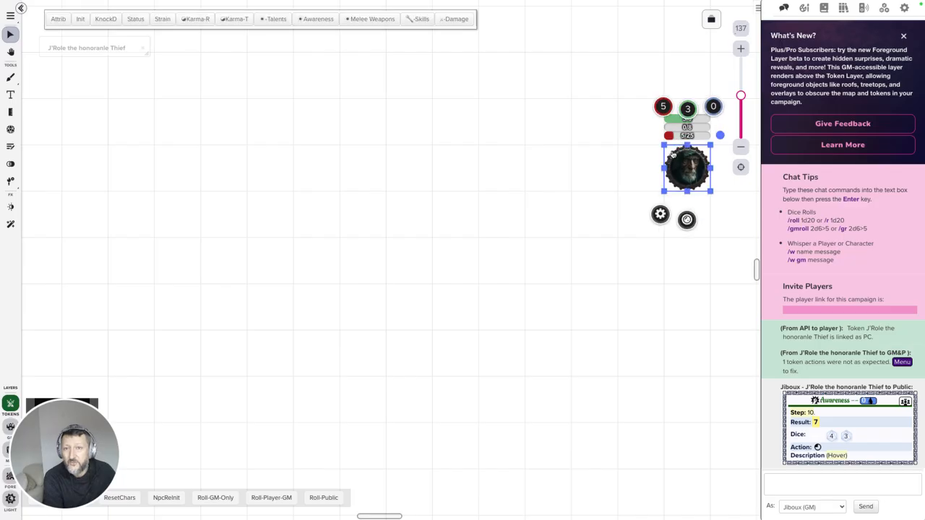